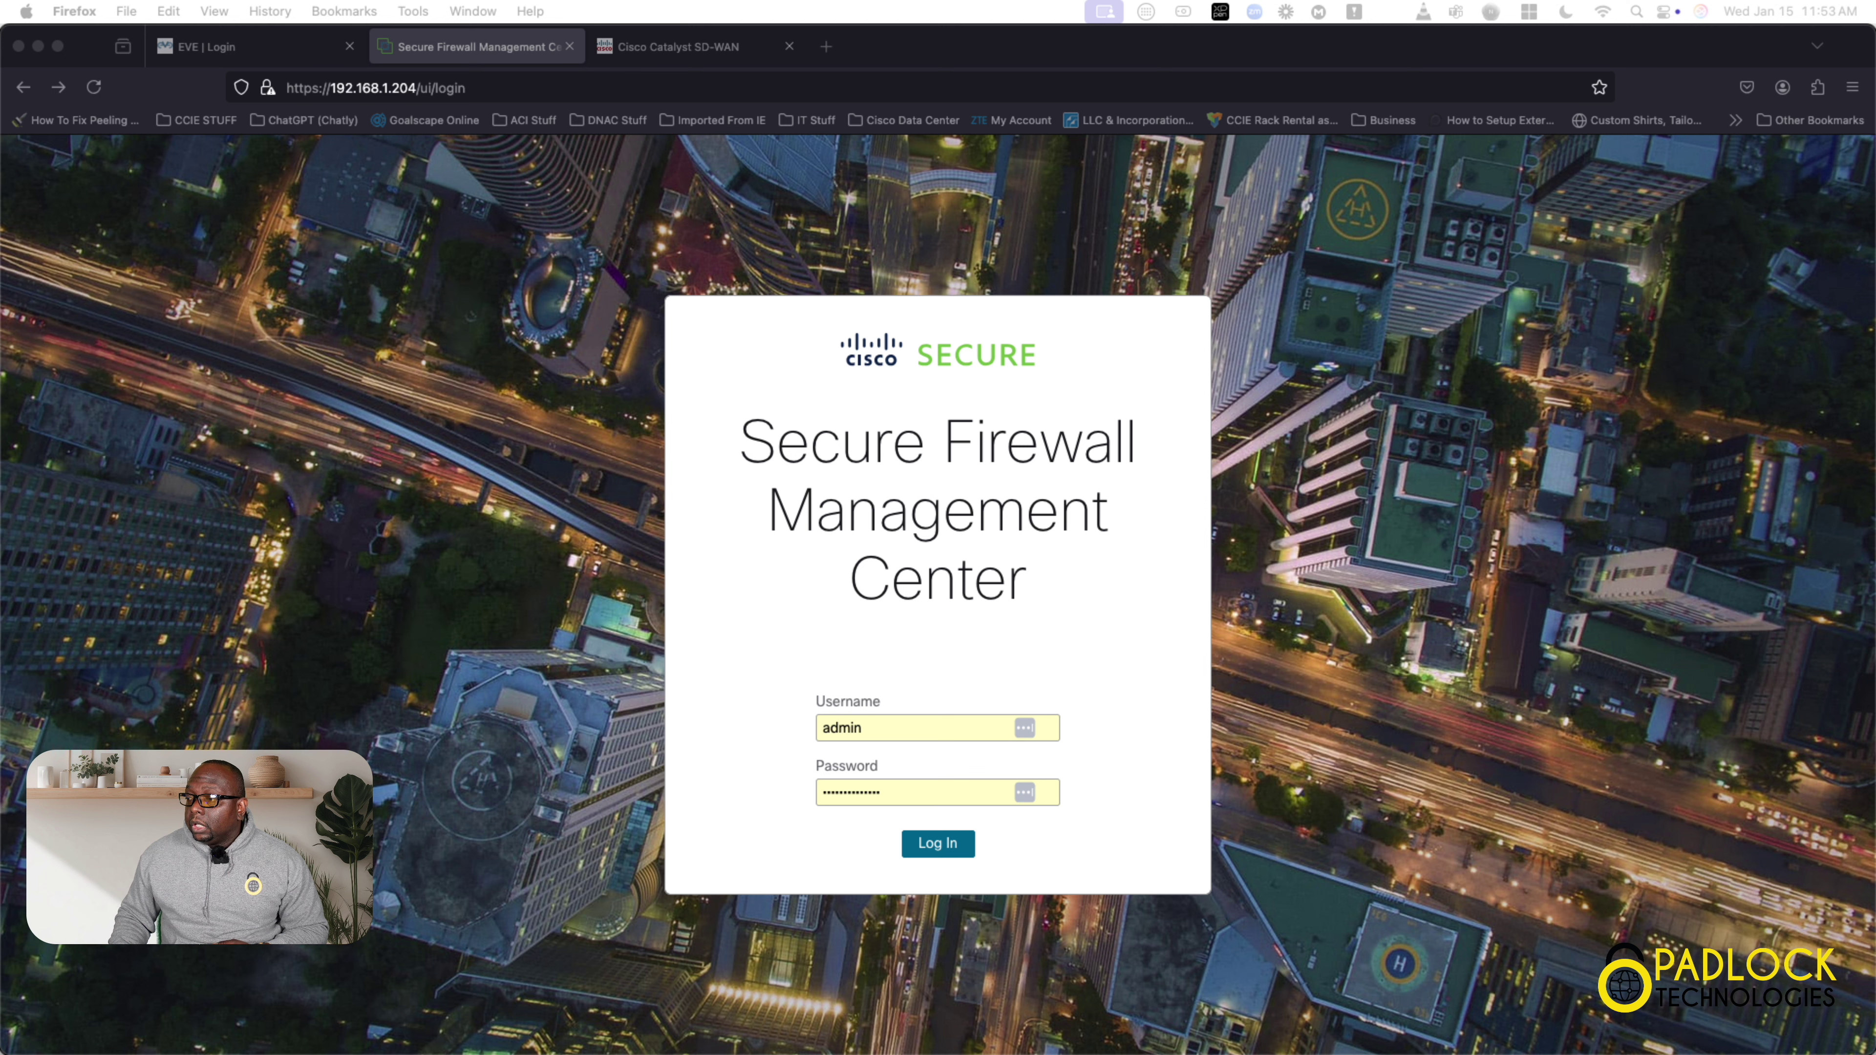
Step: Log in with the prefilled credentials and open the list of access control policies
{"action": "left_click", "coordinate": [950, 846]}
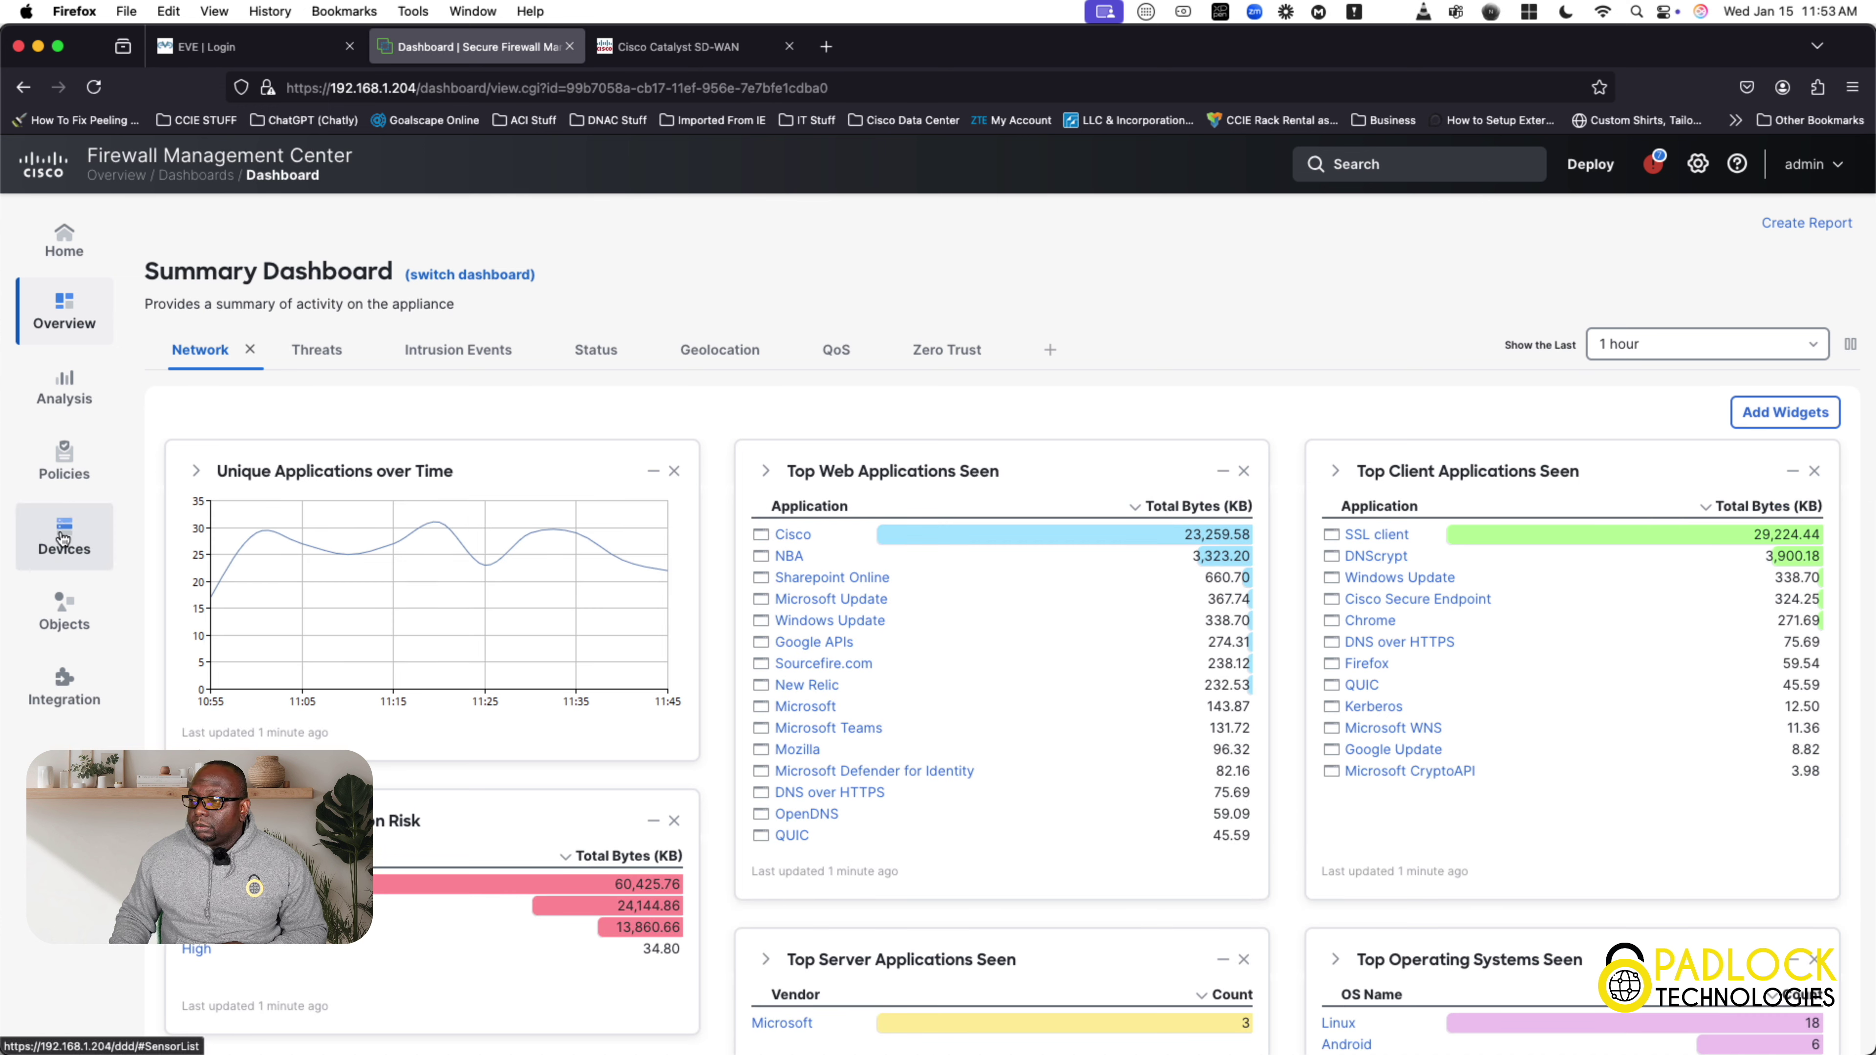
{"action": "mouse_move", "coordinate": [63, 537]}
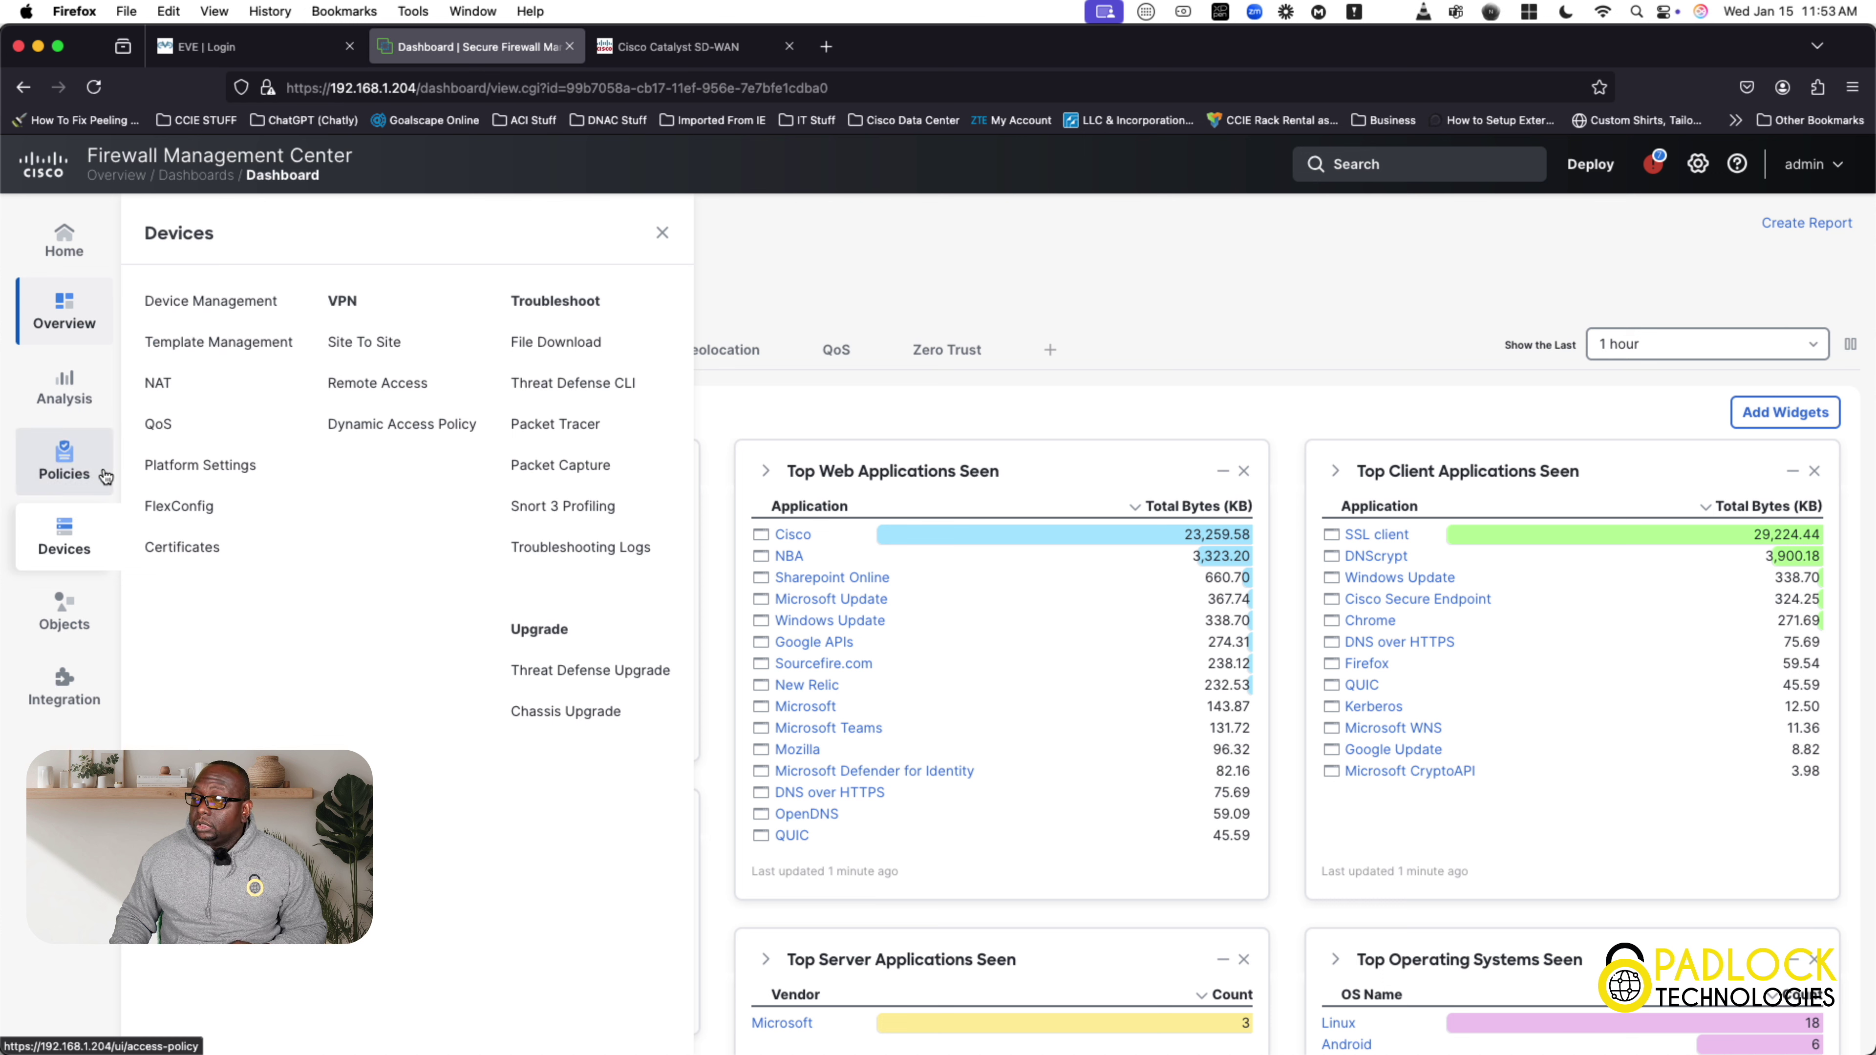
{"action": "mouse_move", "coordinate": [95, 474]}
{"action": "left_click", "coordinate": [225, 349]}
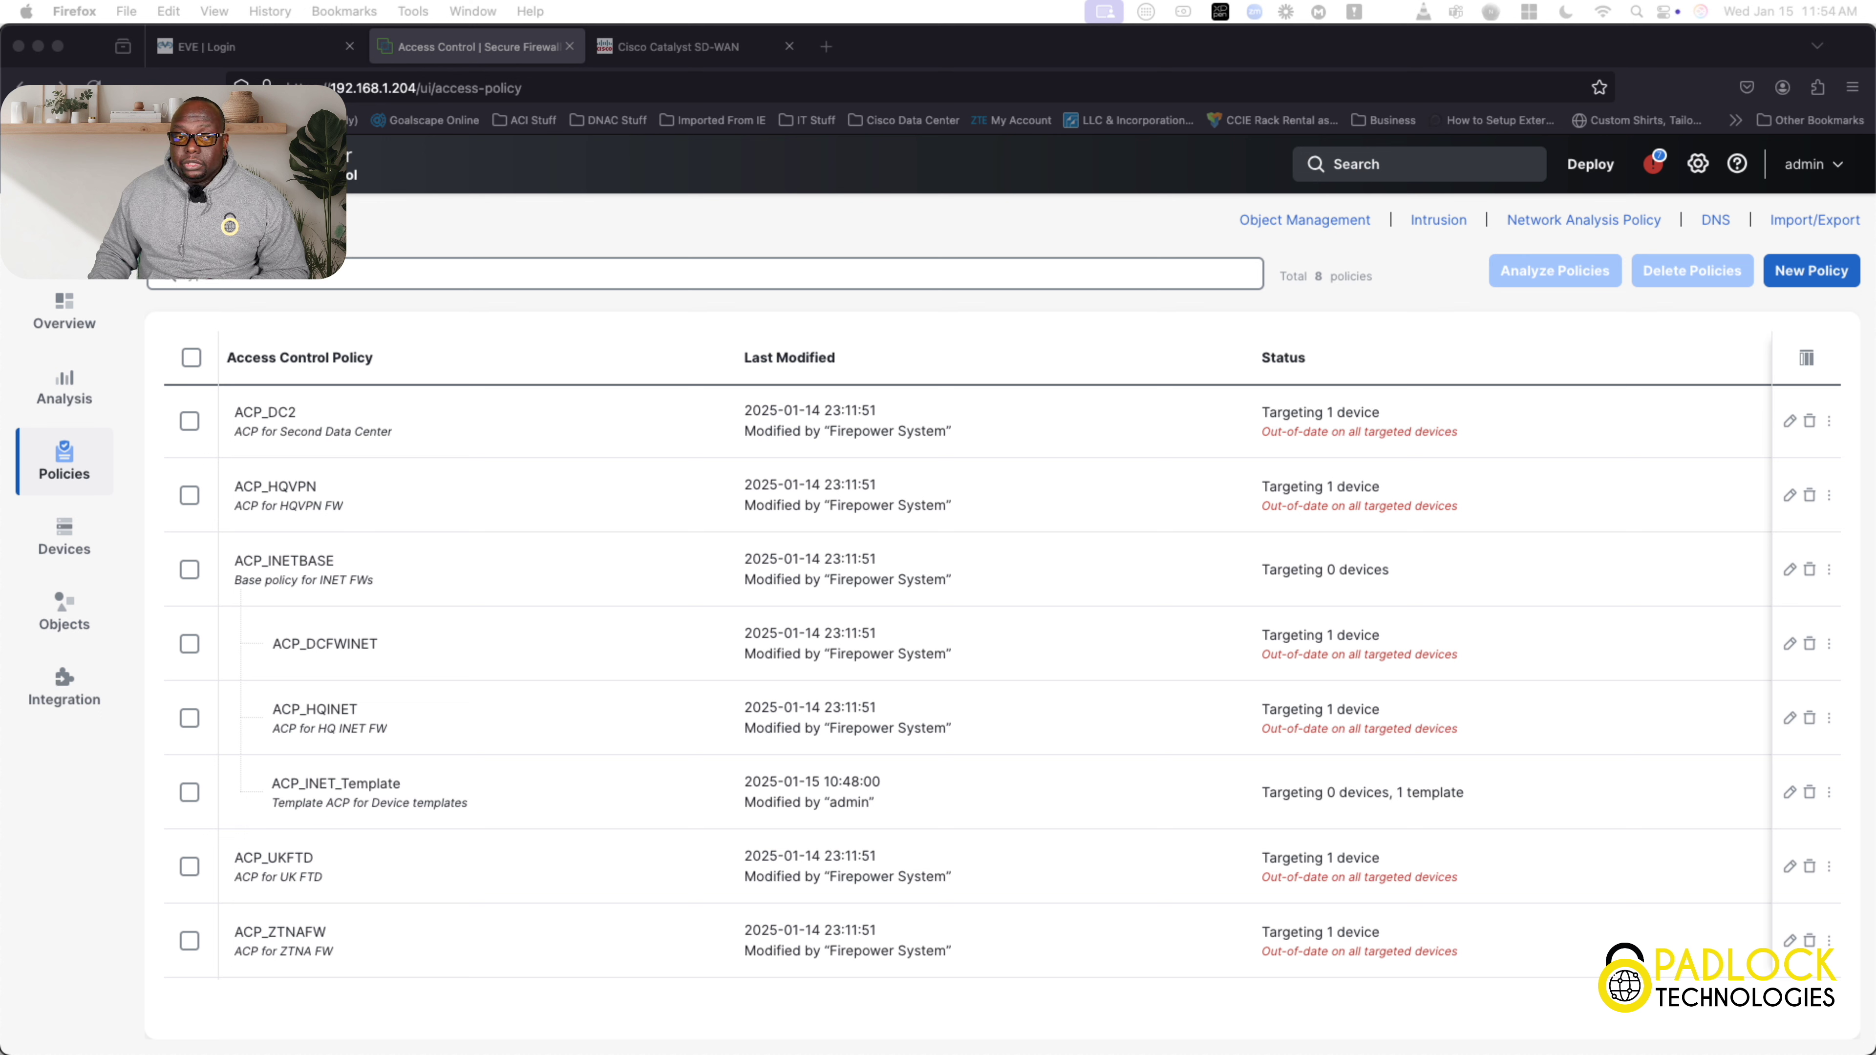
Step: Open the ACP_INET_Template policy and expand its inherited Mandatory and Default sections to examine the Trusted_Apps and Default_INET rules
{"action": "left_click", "coordinate": [1415, 791]}
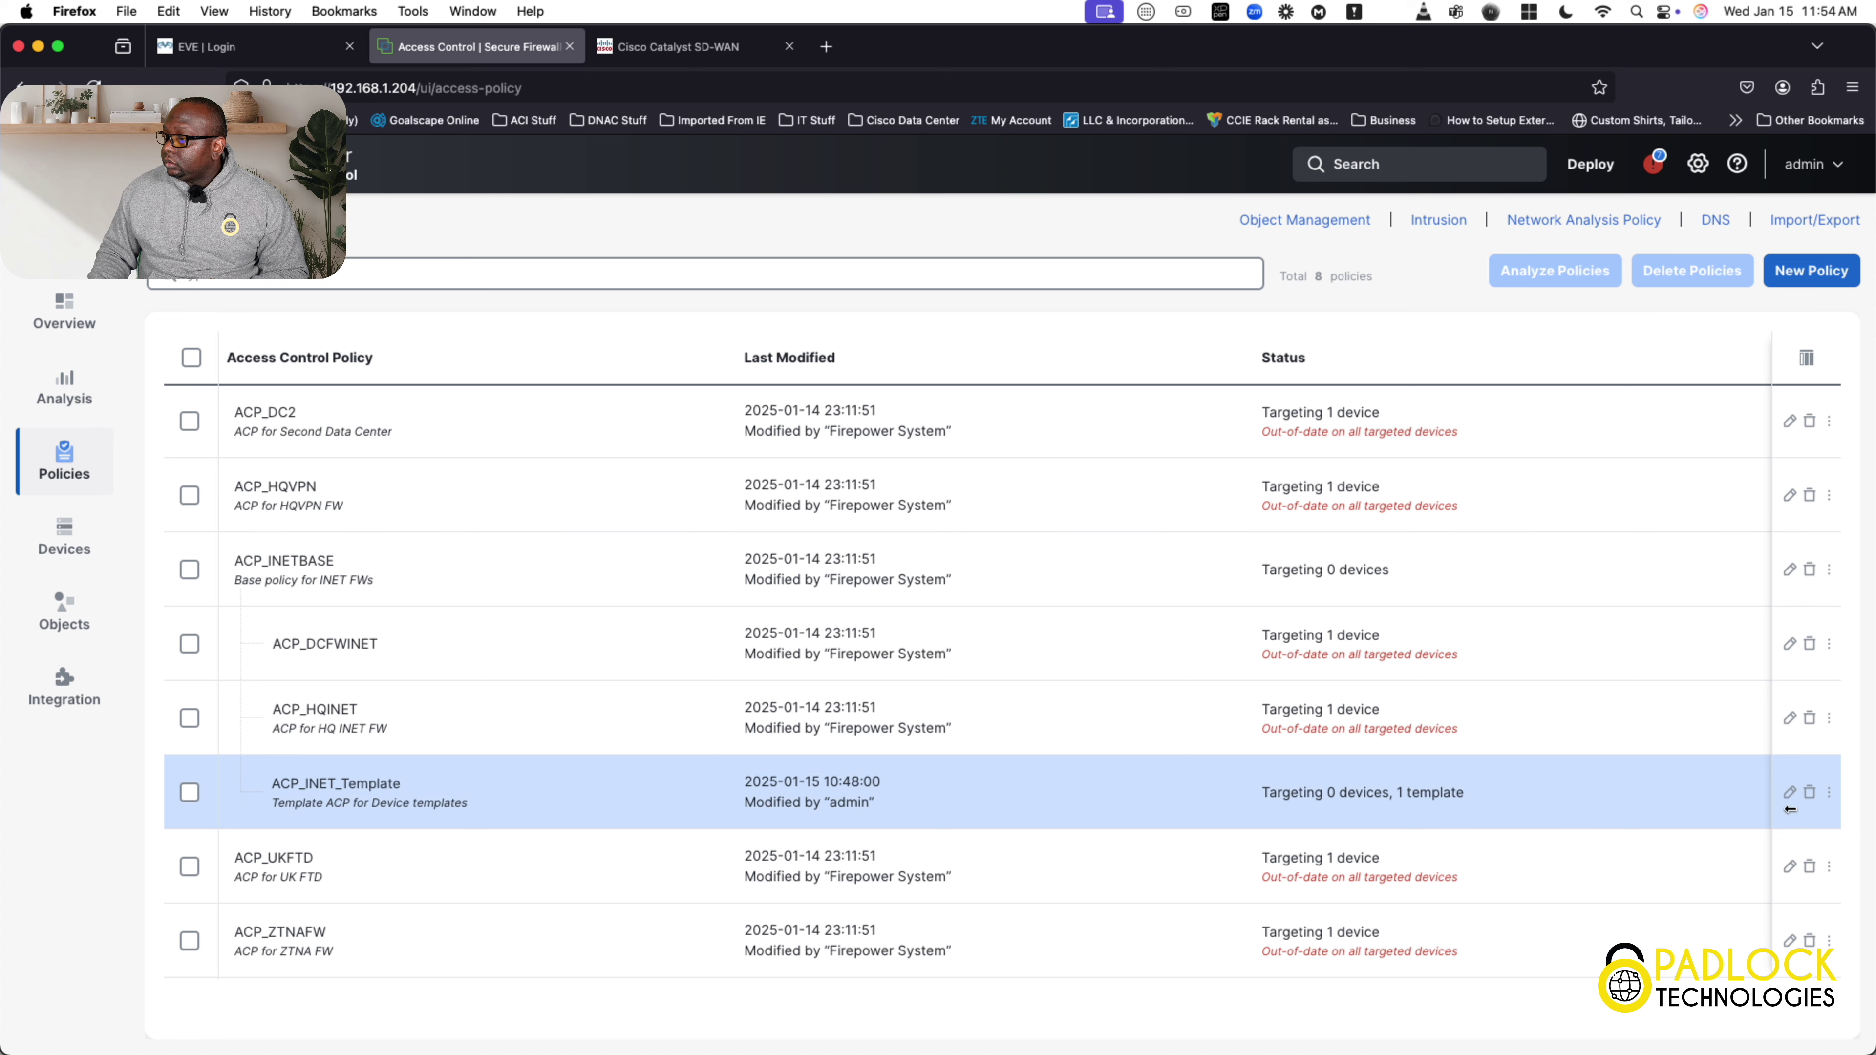
{"action": "left_click", "coordinate": [1791, 793]}
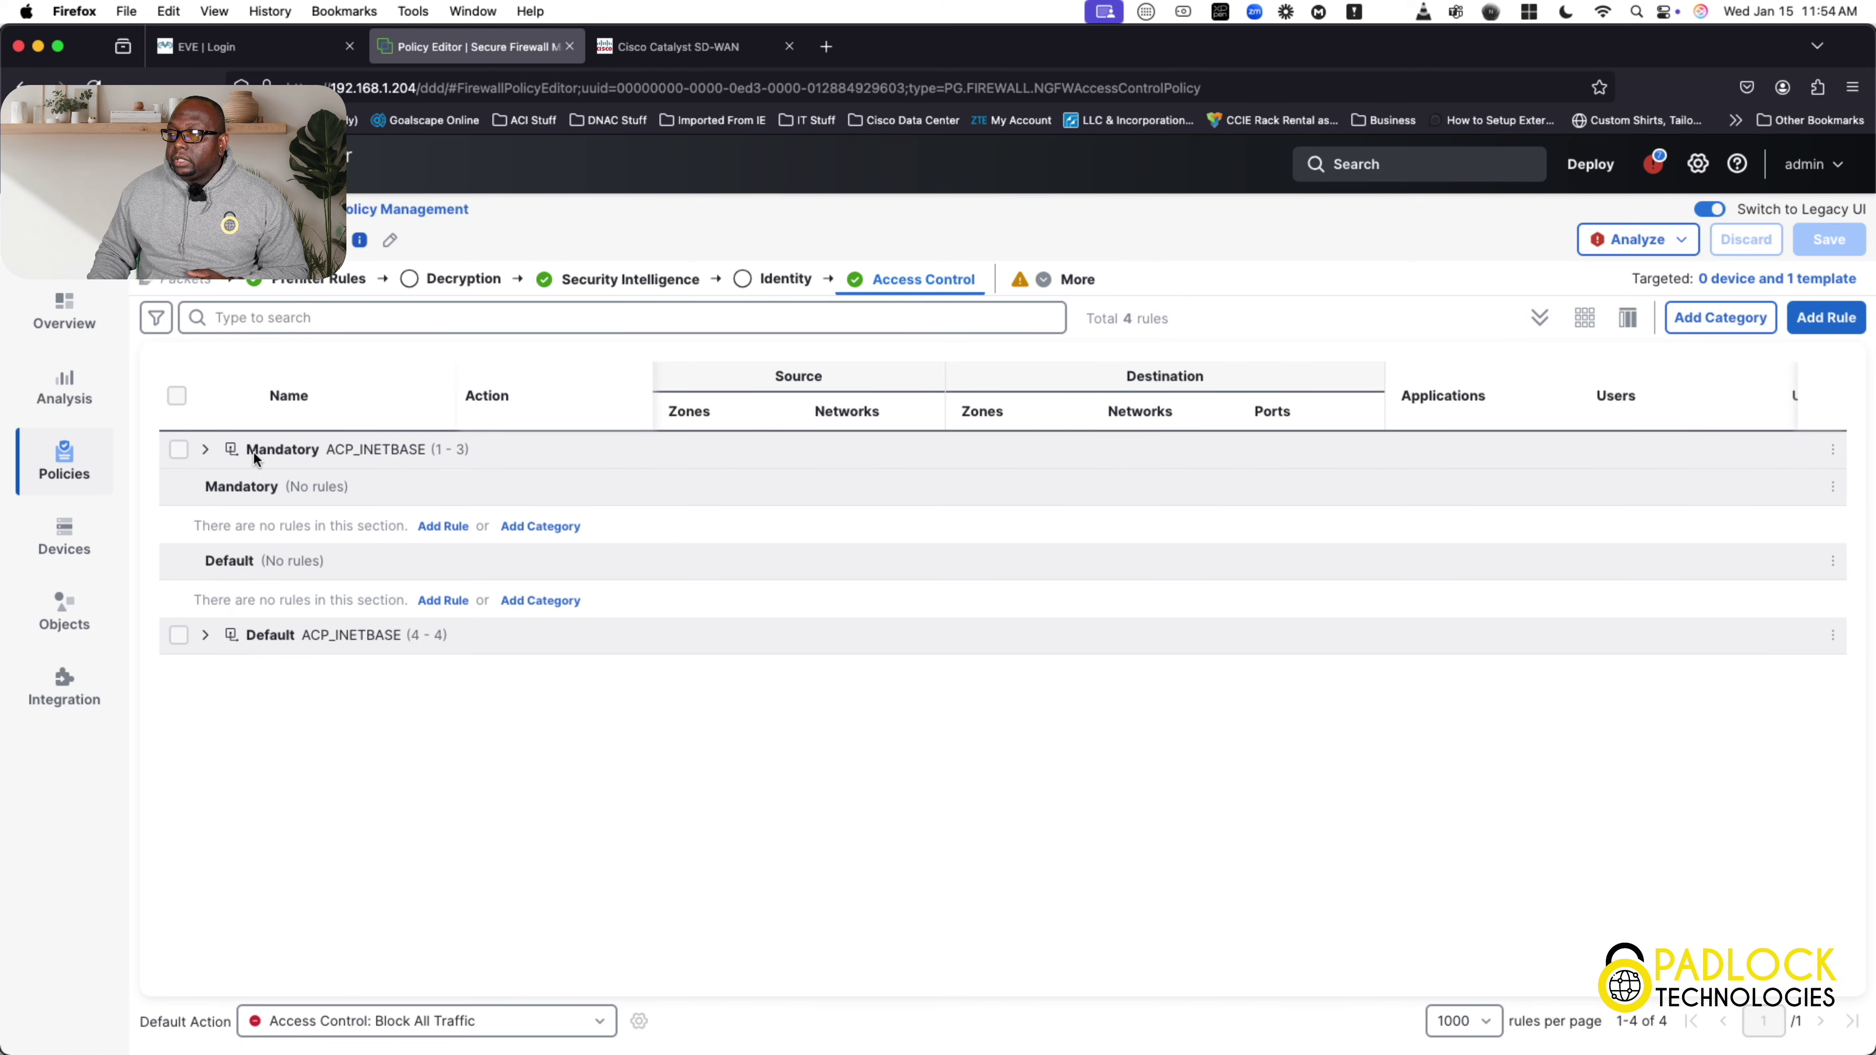
{"action": "left_click", "coordinate": [206, 450]}
{"action": "left_click", "coordinate": [225, 486]}
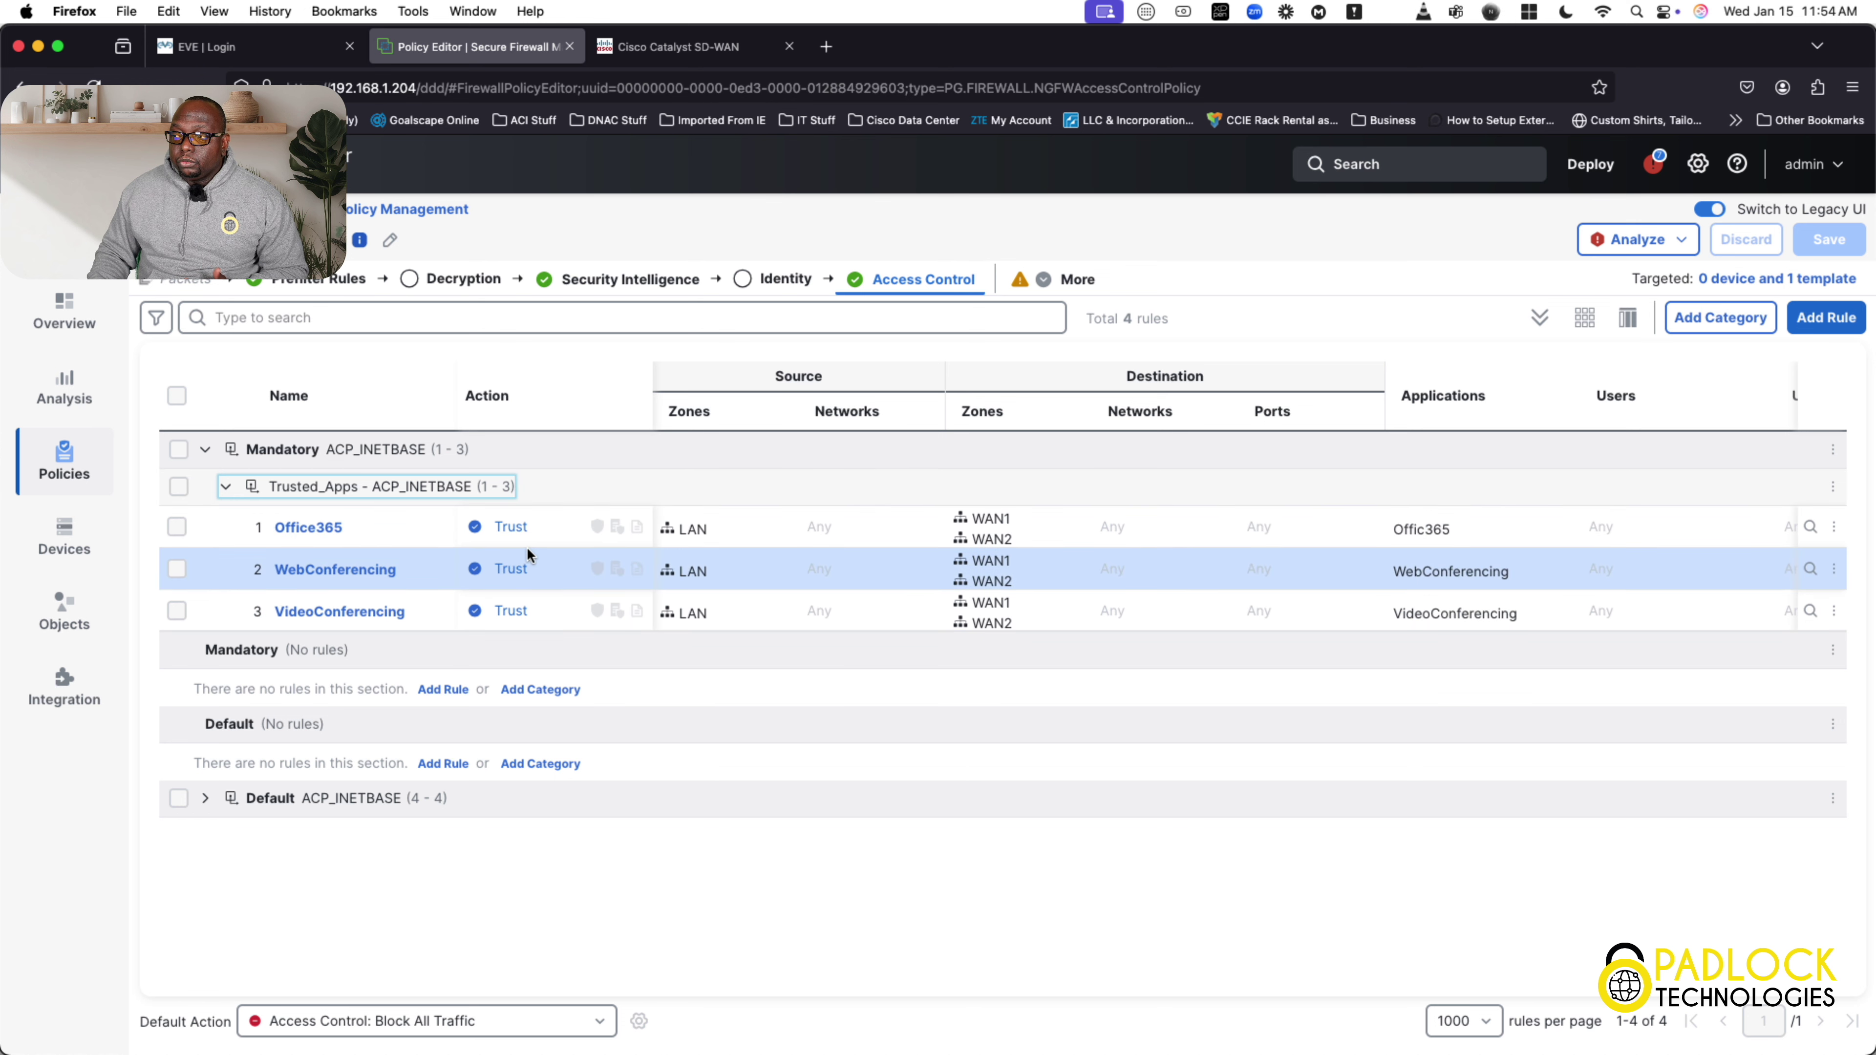
{"action": "left_click", "coordinate": [223, 800]}
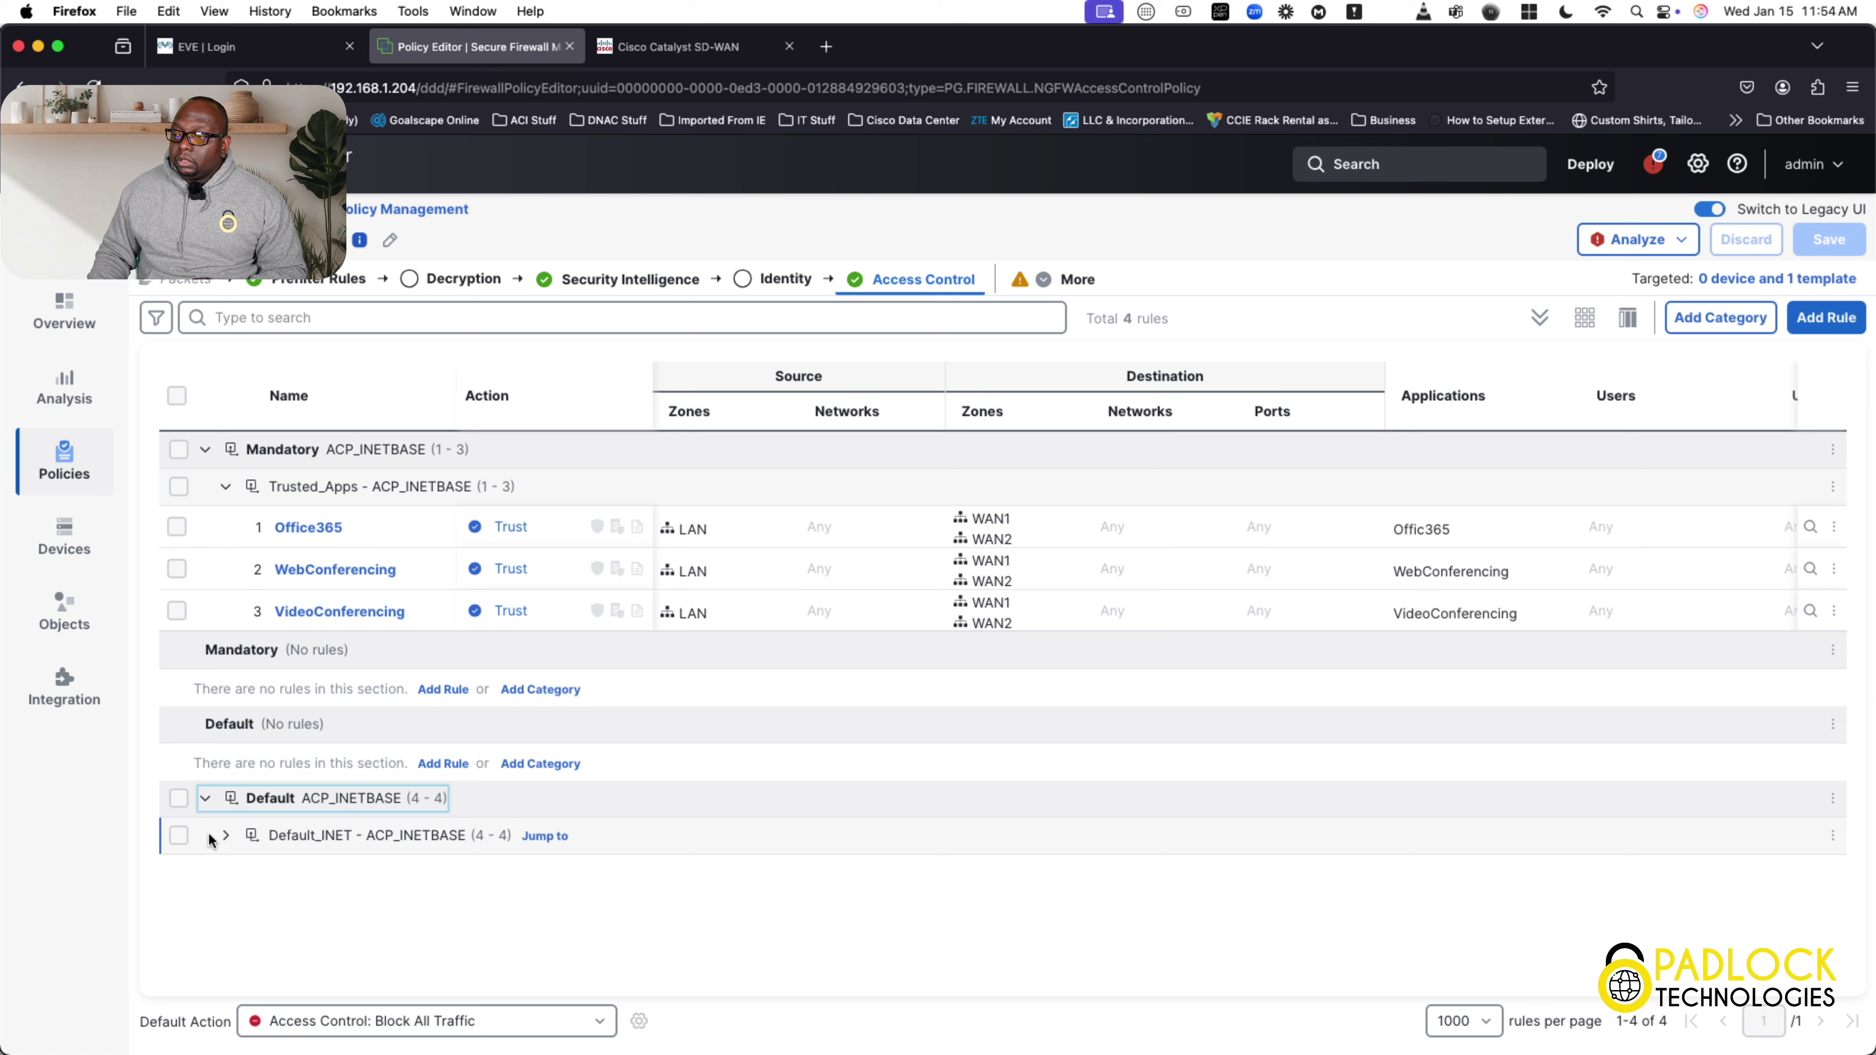
{"action": "left_click", "coordinate": [226, 835]}
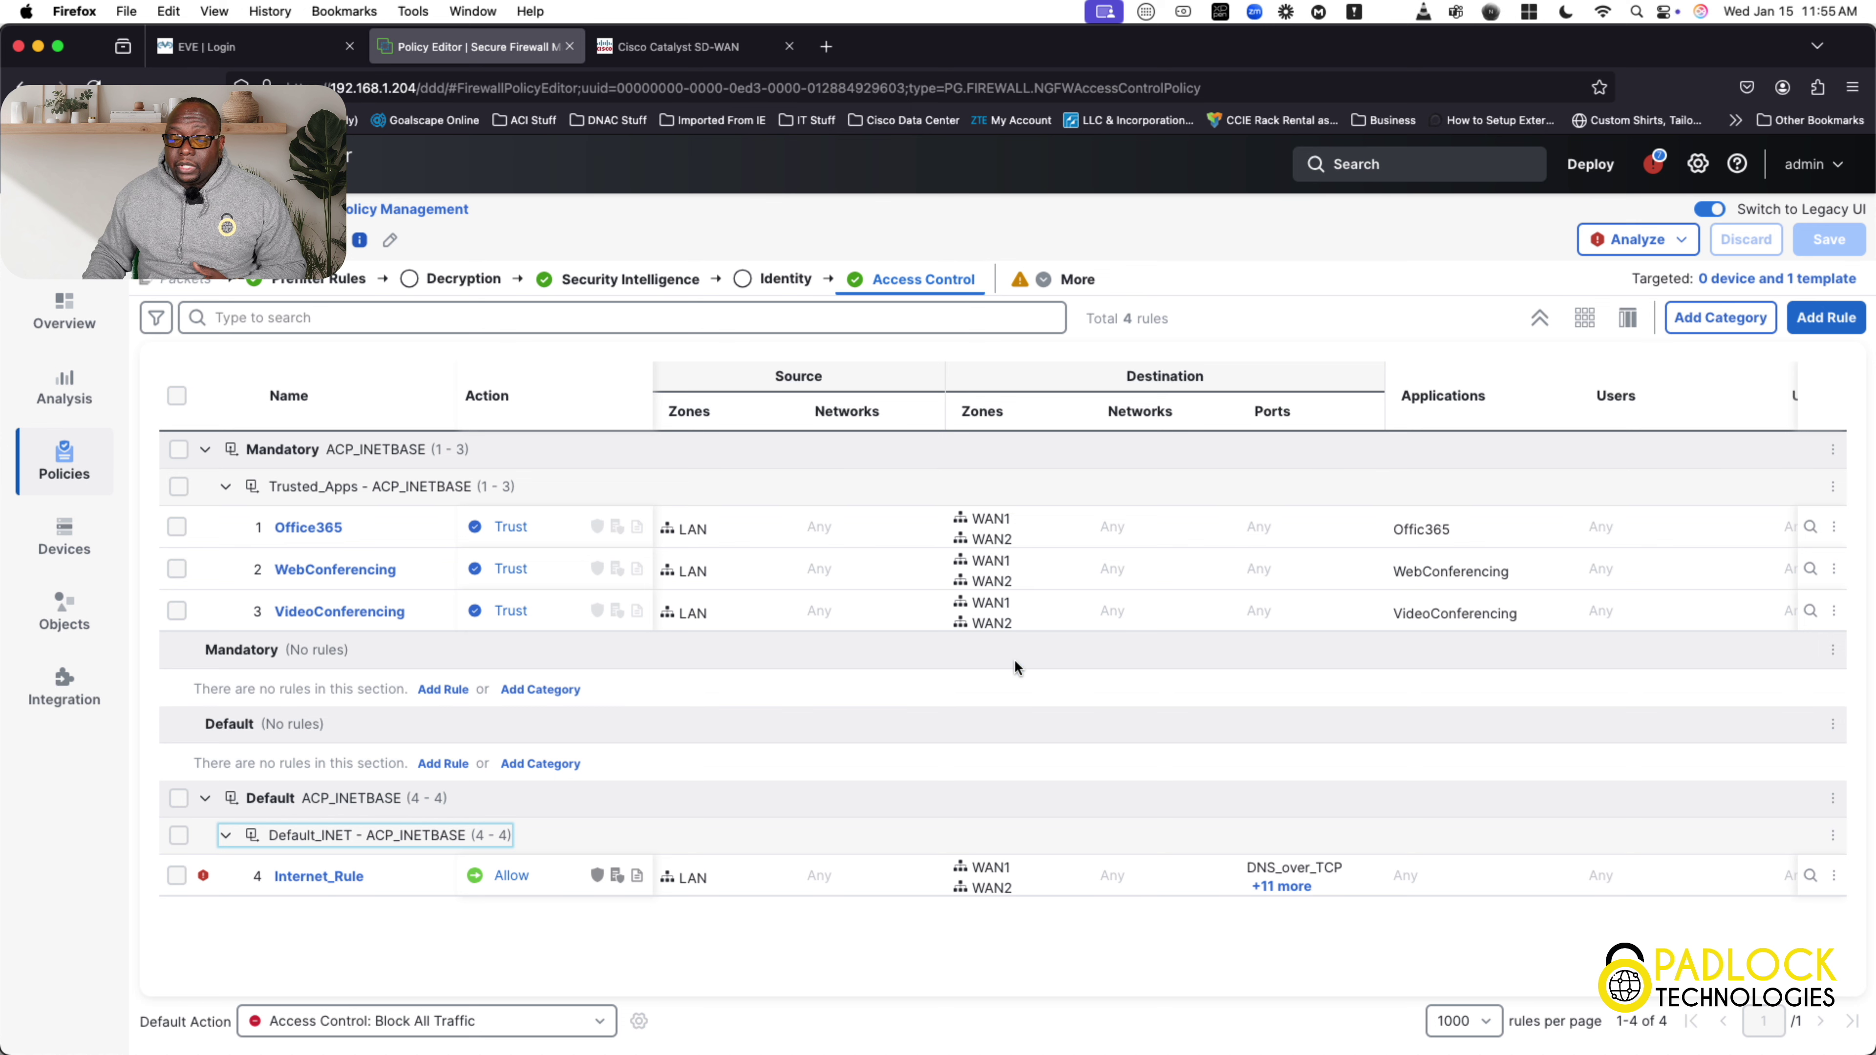
Step: Open the PLT_DeviceTemplate_INET device template for editing from template management
{"action": "mouse_move", "coordinate": [65, 538]}
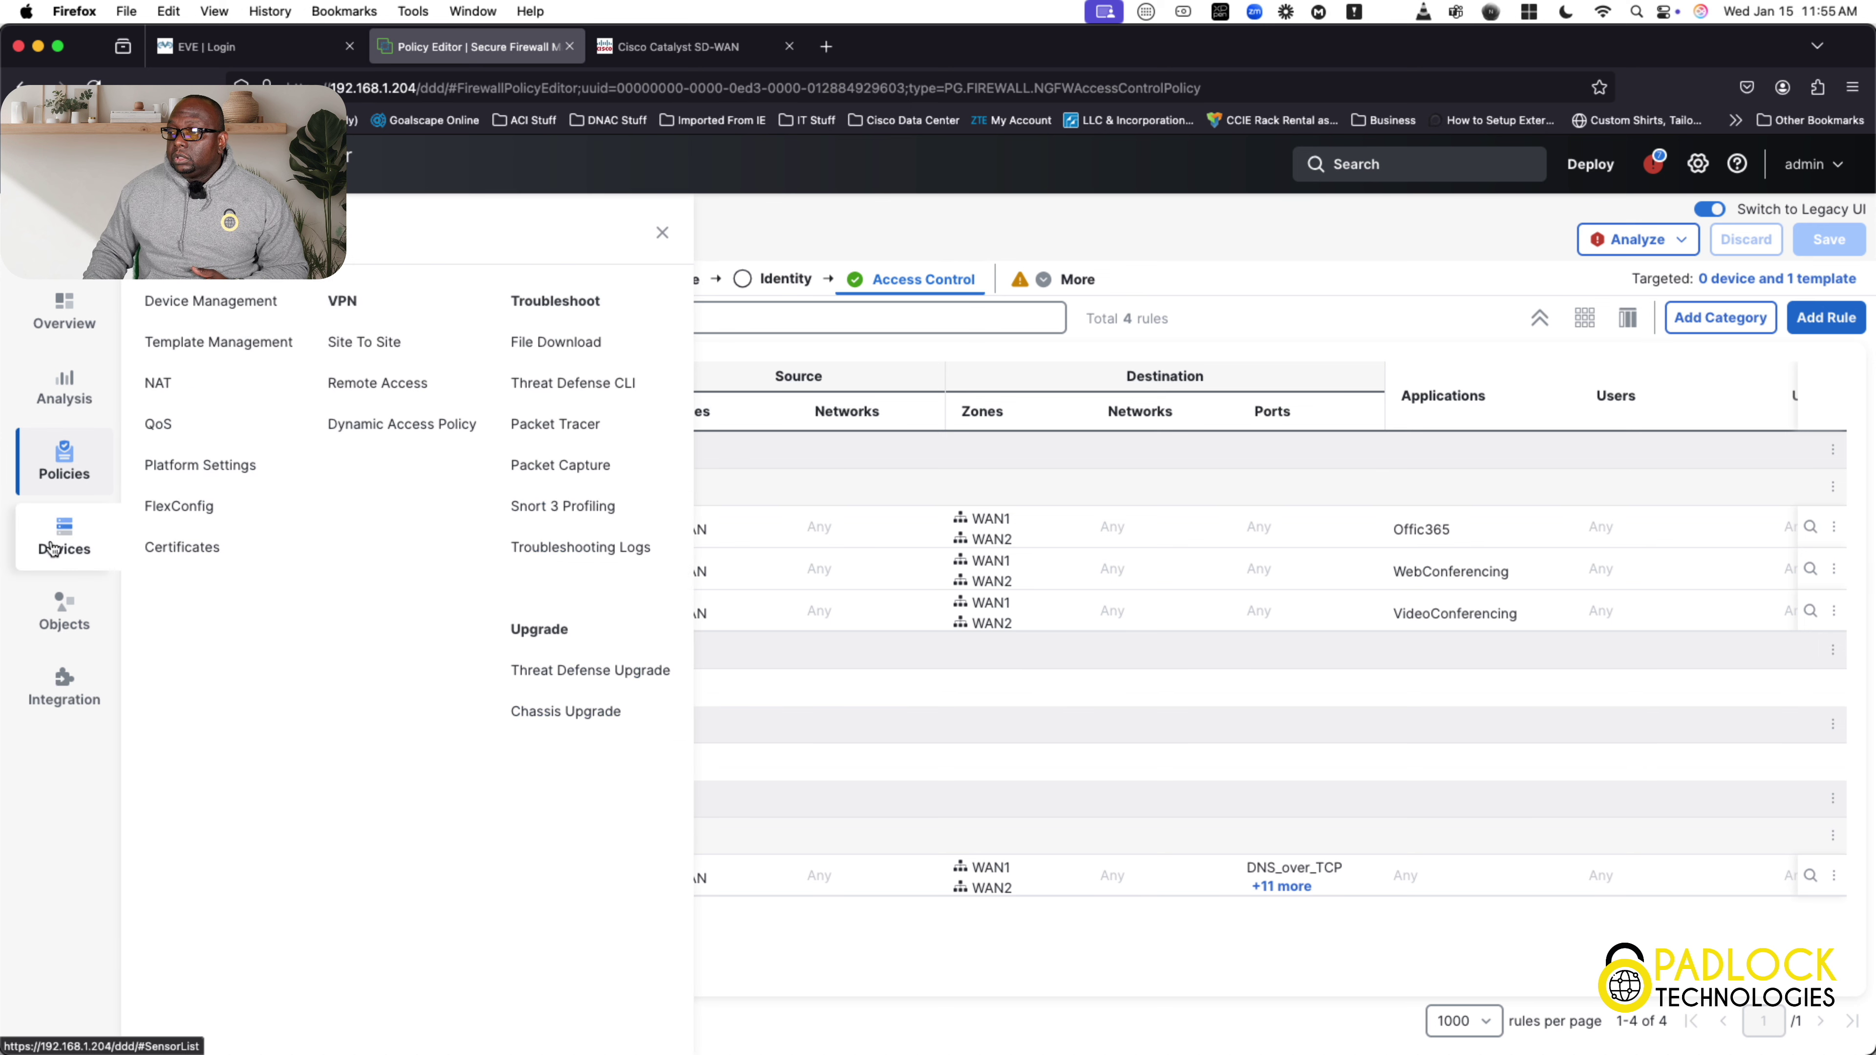
{"action": "left_click", "coordinate": [249, 345]}
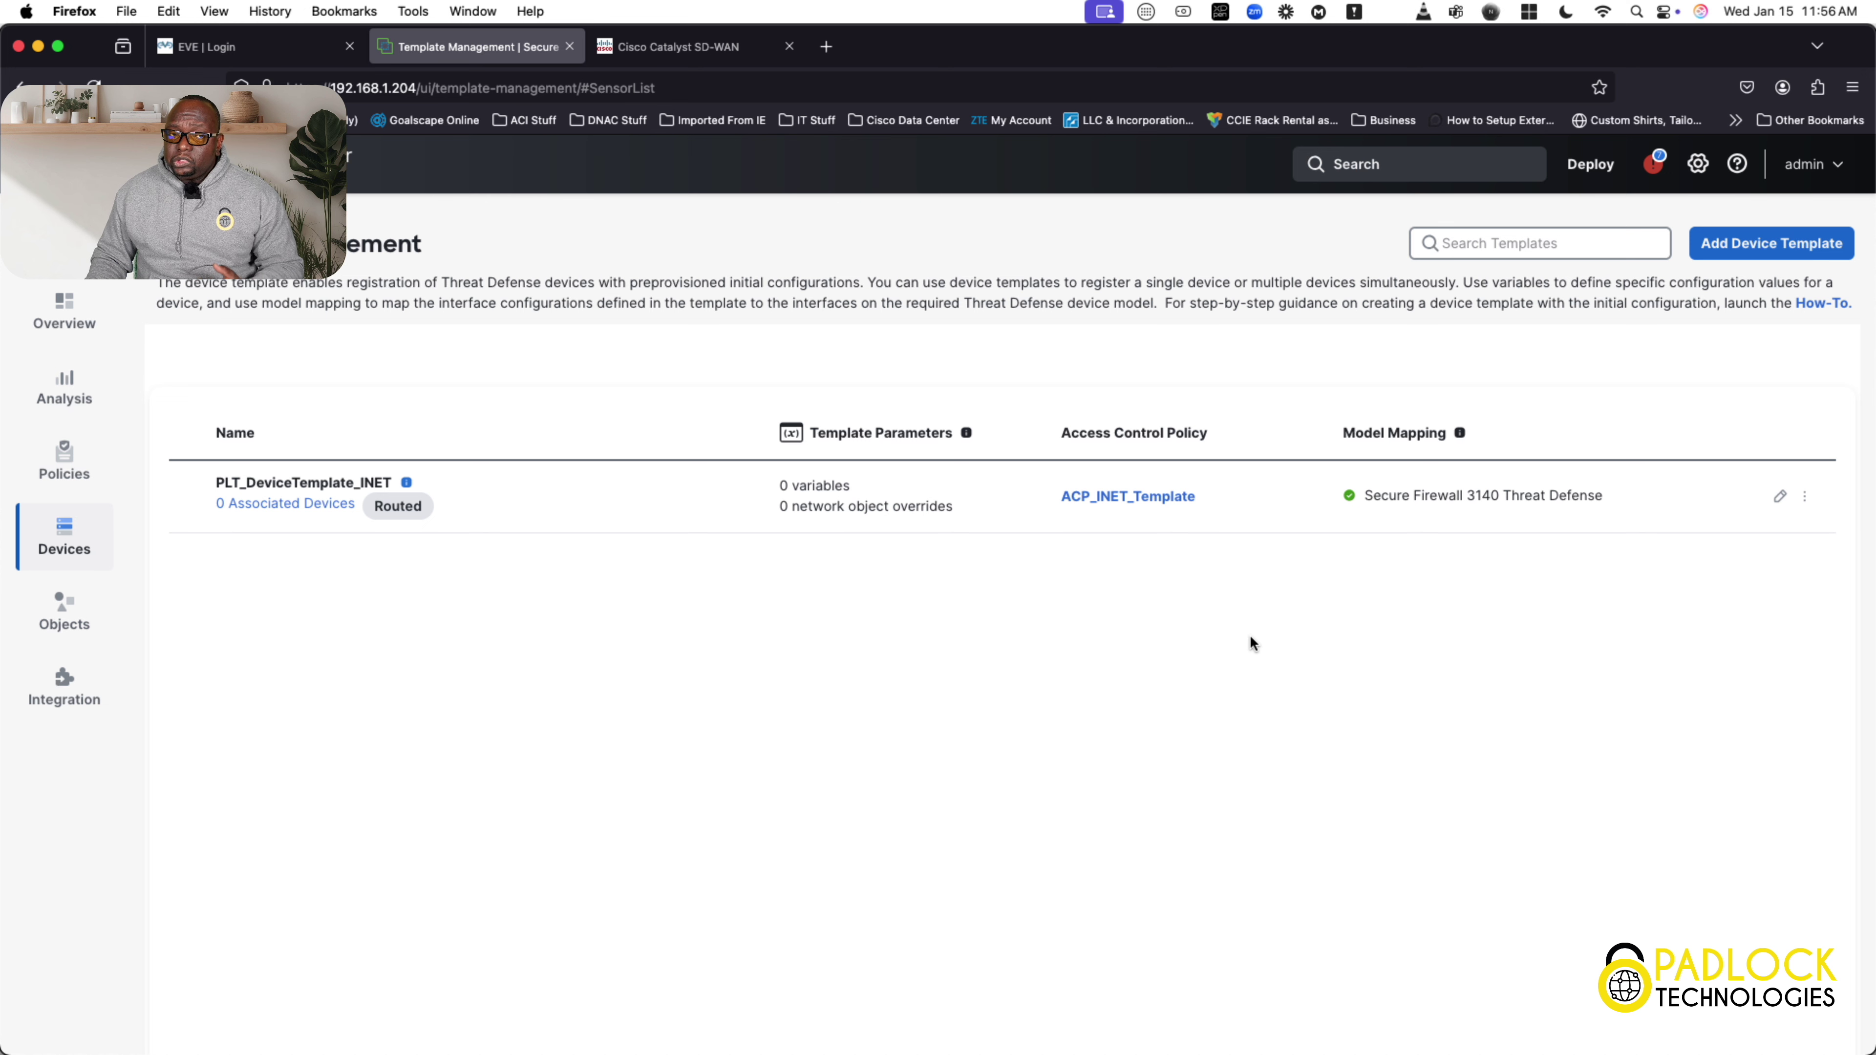
{"action": "left_click", "coordinate": [1780, 496]}
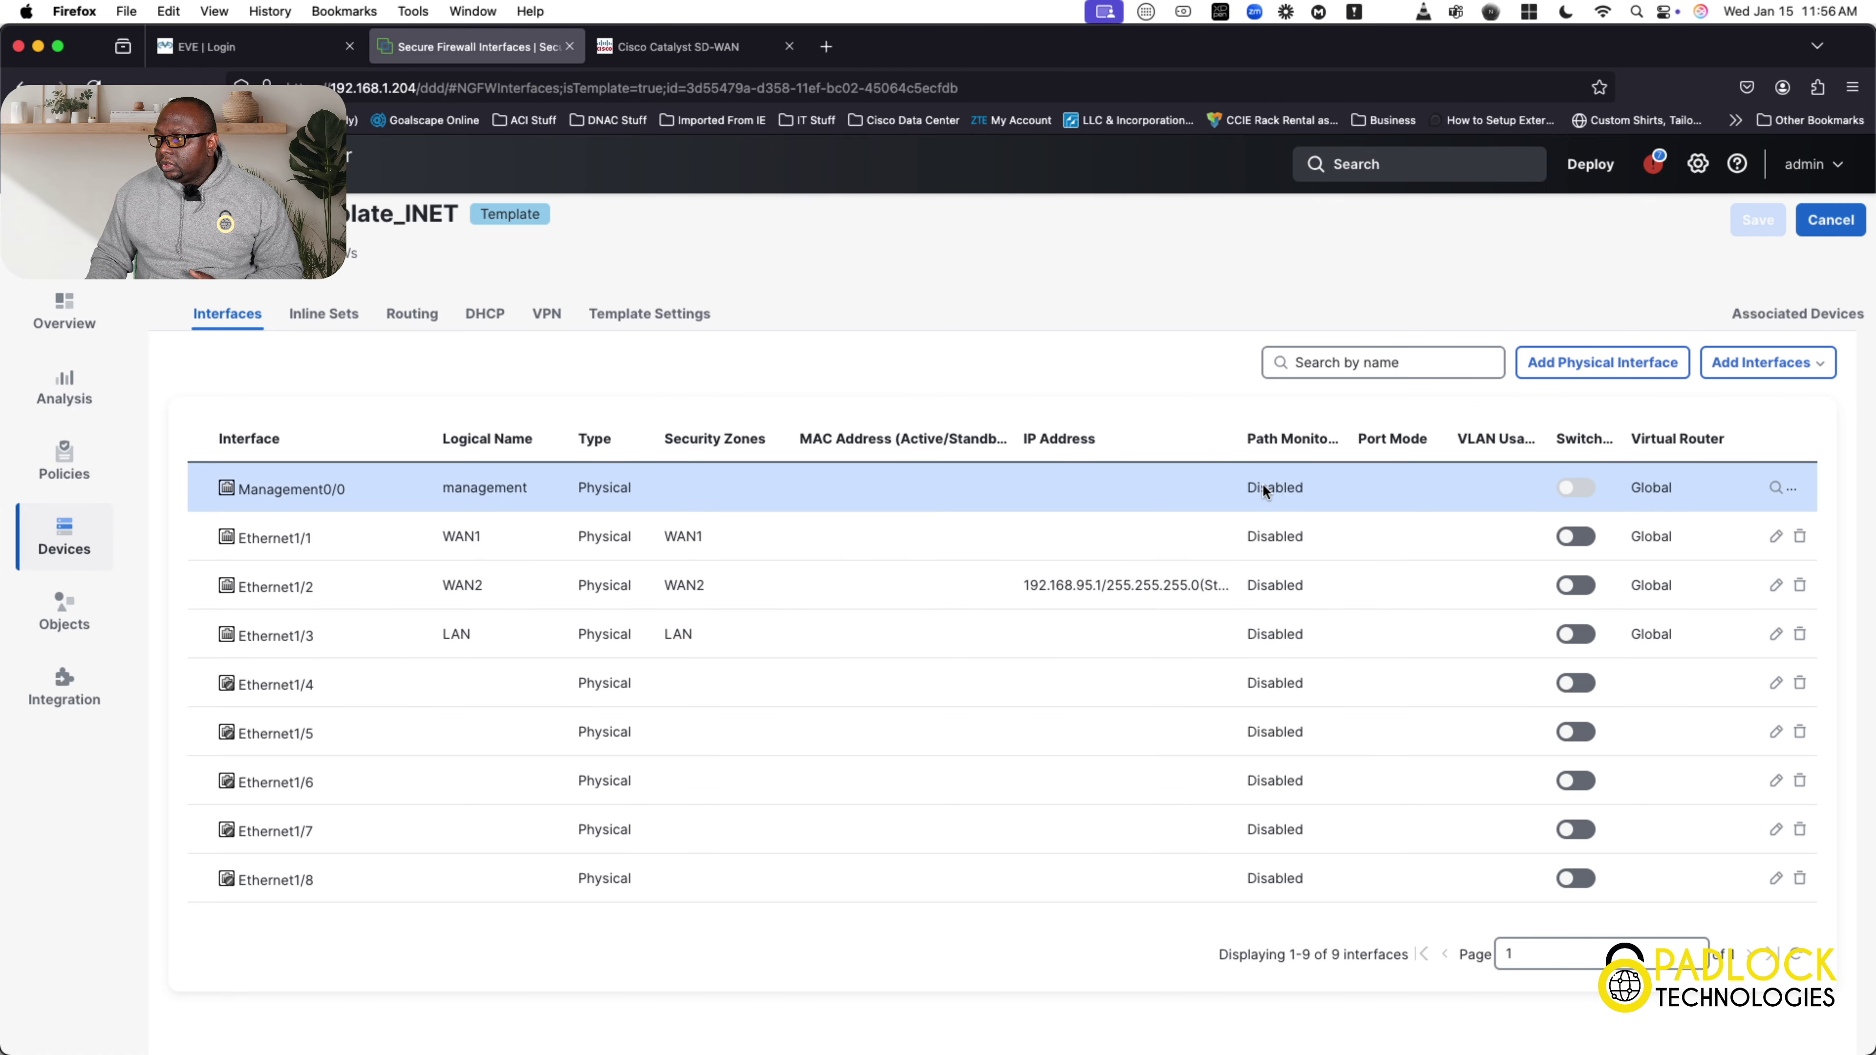
Step: Review the template settings, including the Secure Firewall 3140 interface mapping, the template parameters and the general settings
{"action": "left_click", "coordinate": [646, 311]}
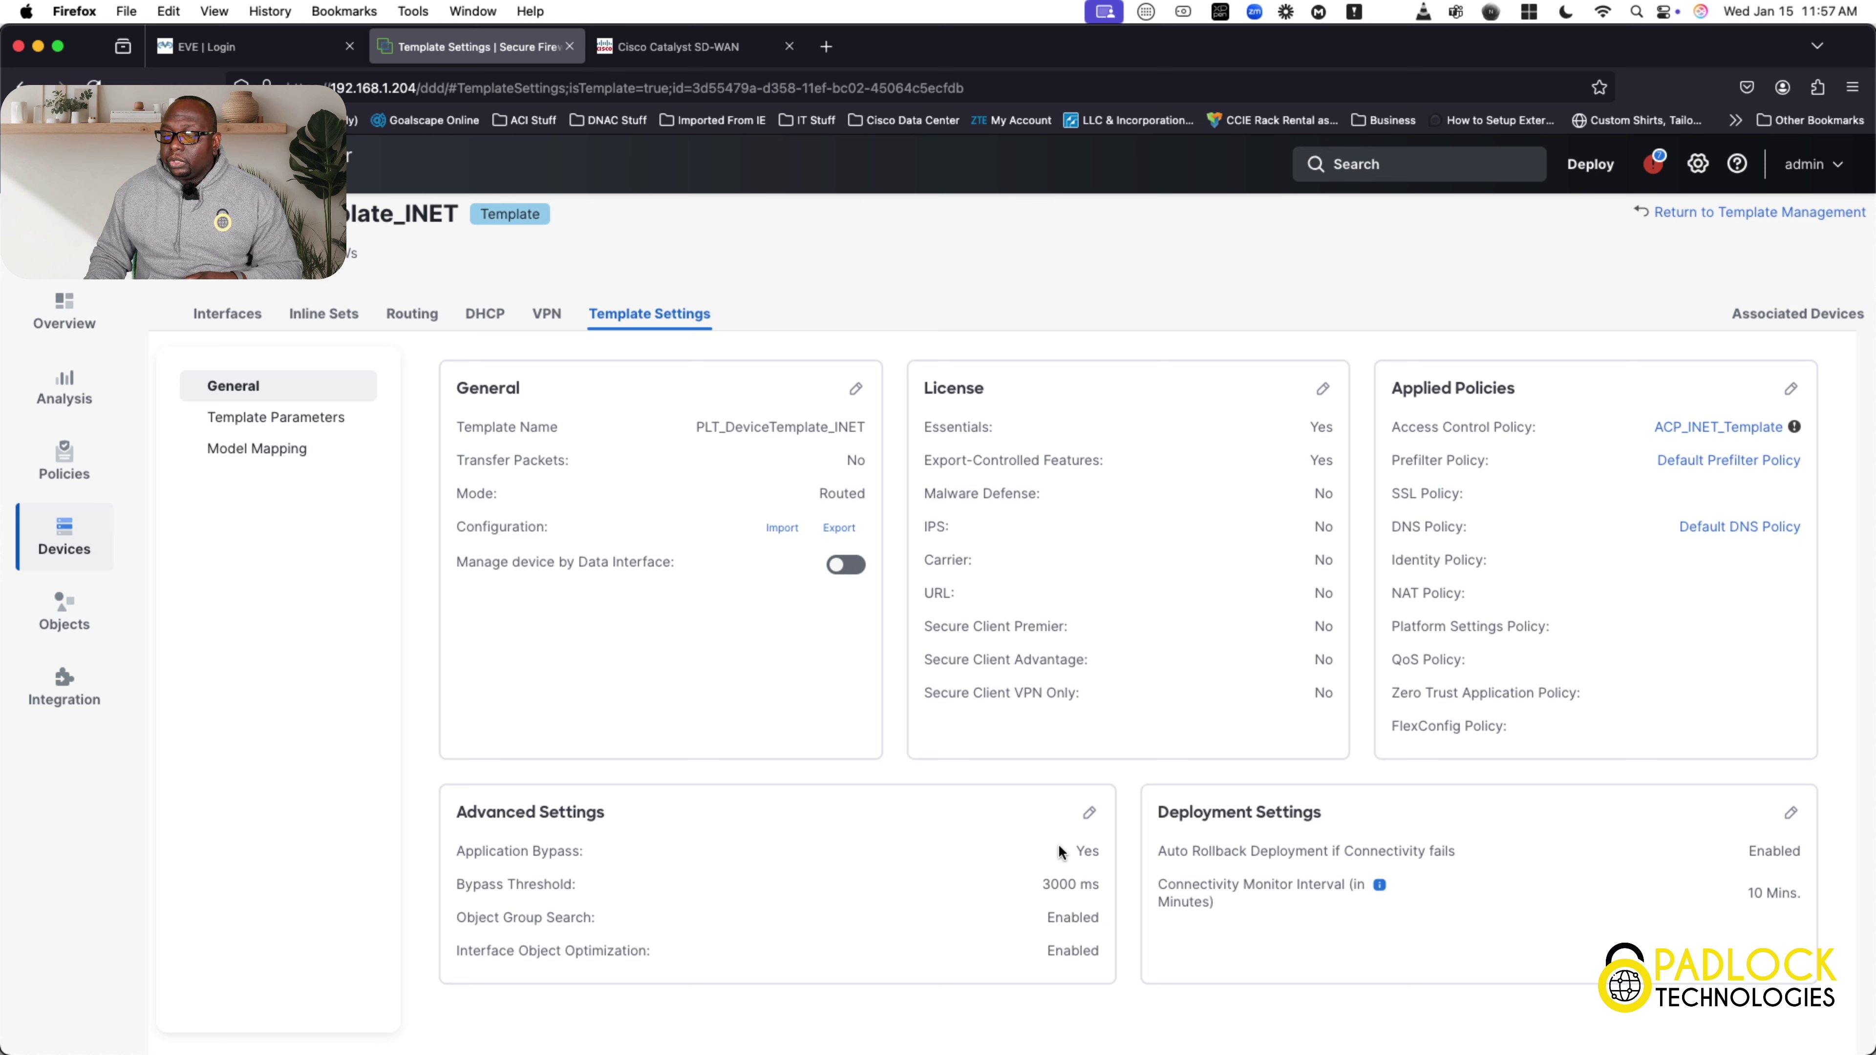
{"action": "left_click", "coordinate": [275, 453]}
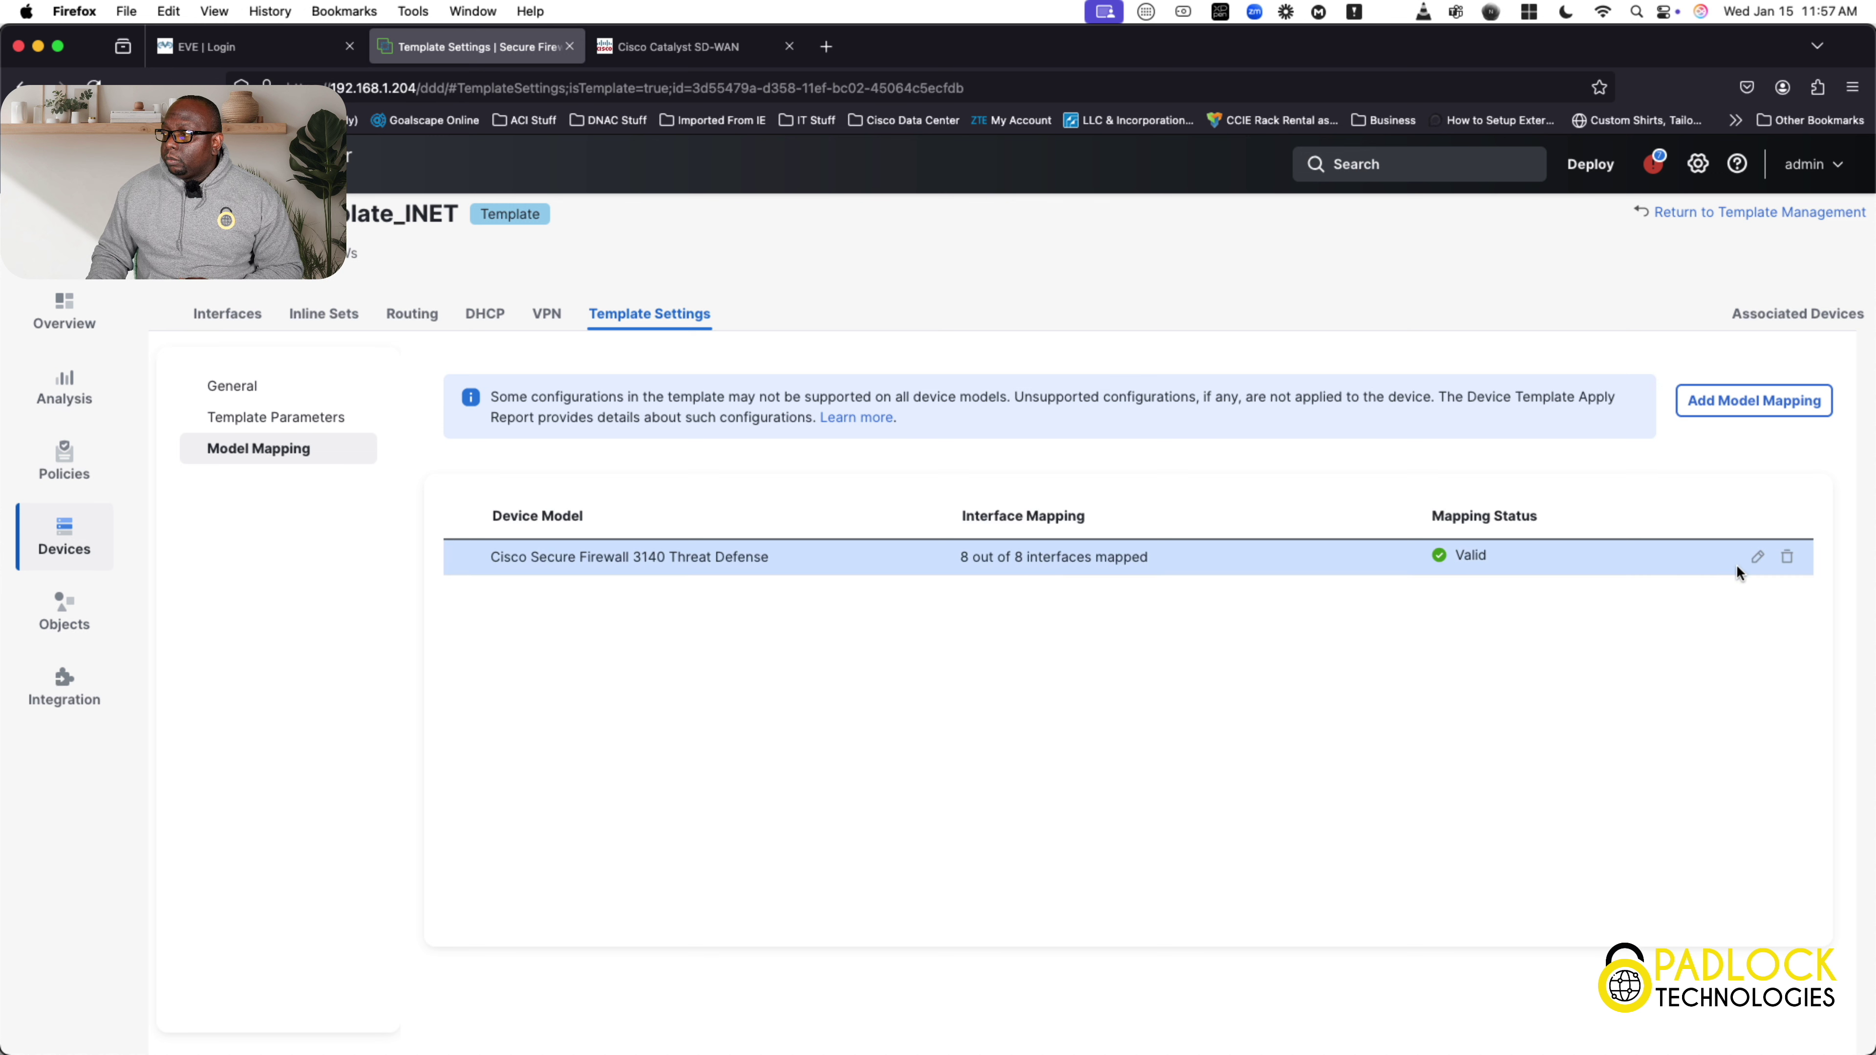
{"action": "left_click", "coordinate": [1756, 565]}
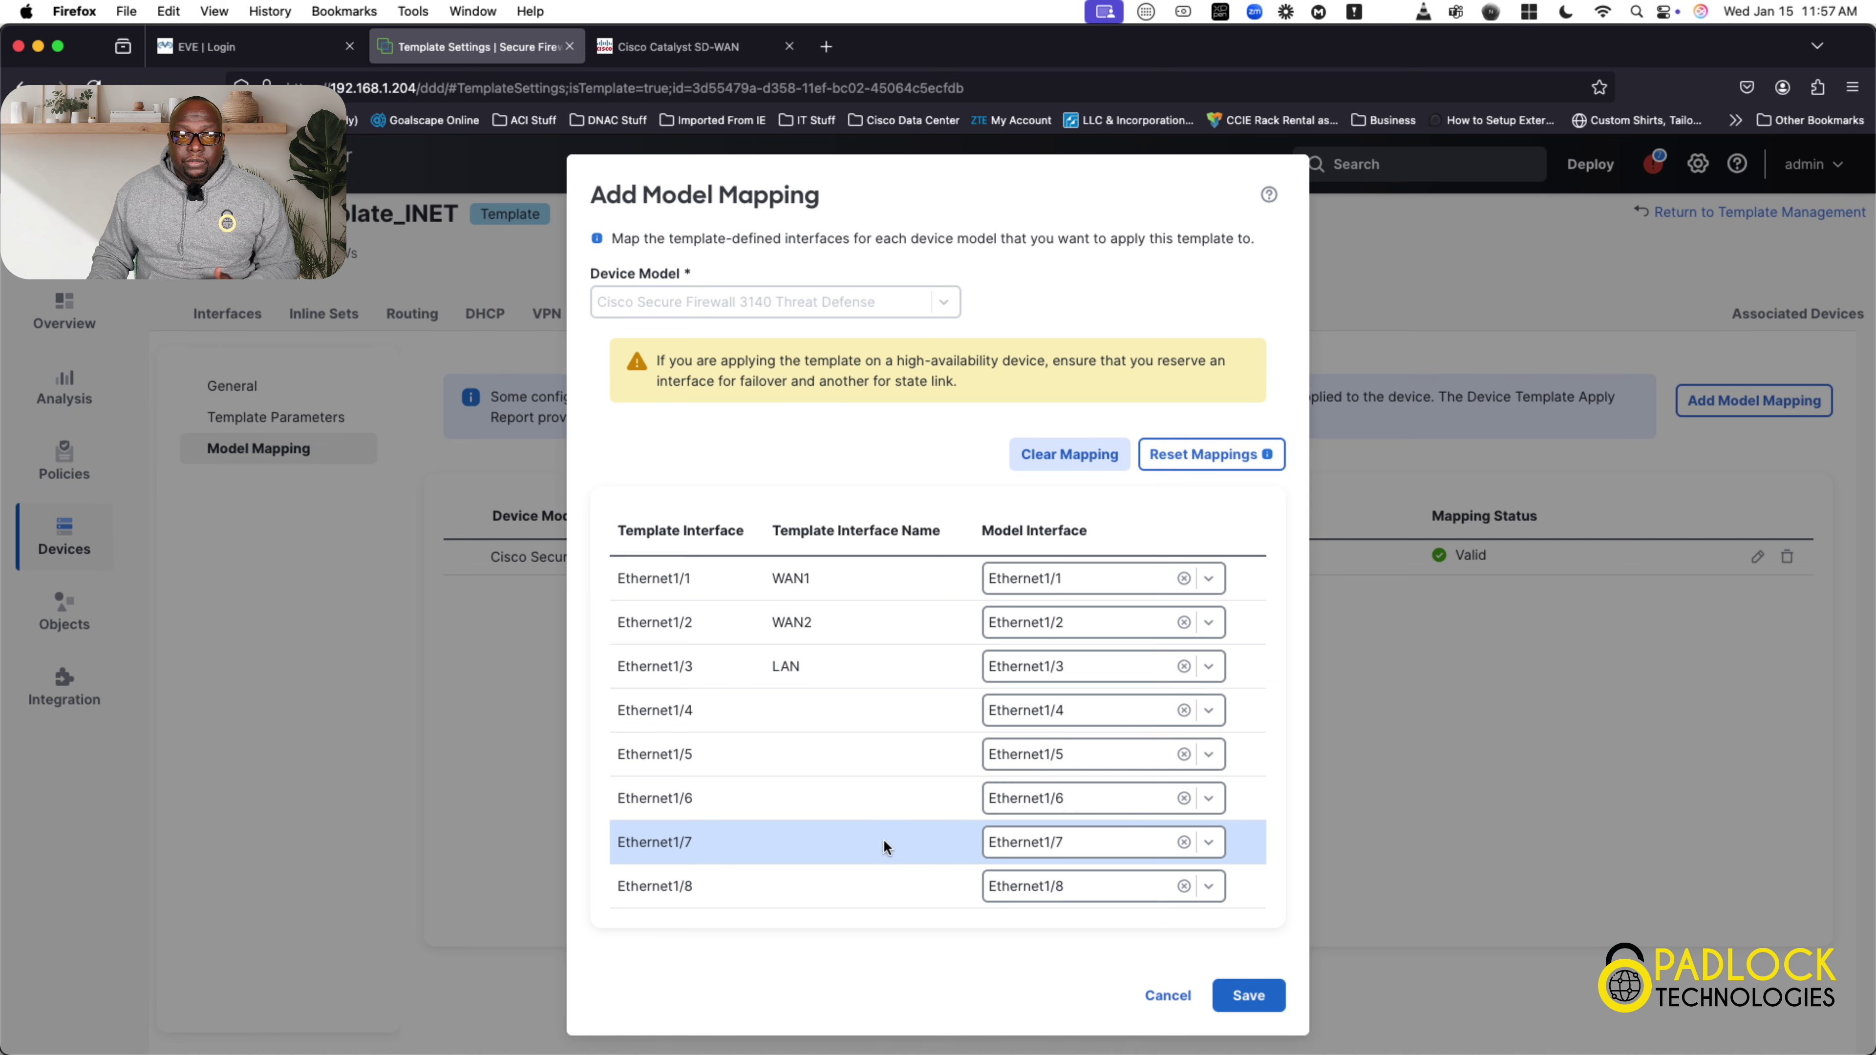
{"action": "left_click", "coordinate": [1175, 998]}
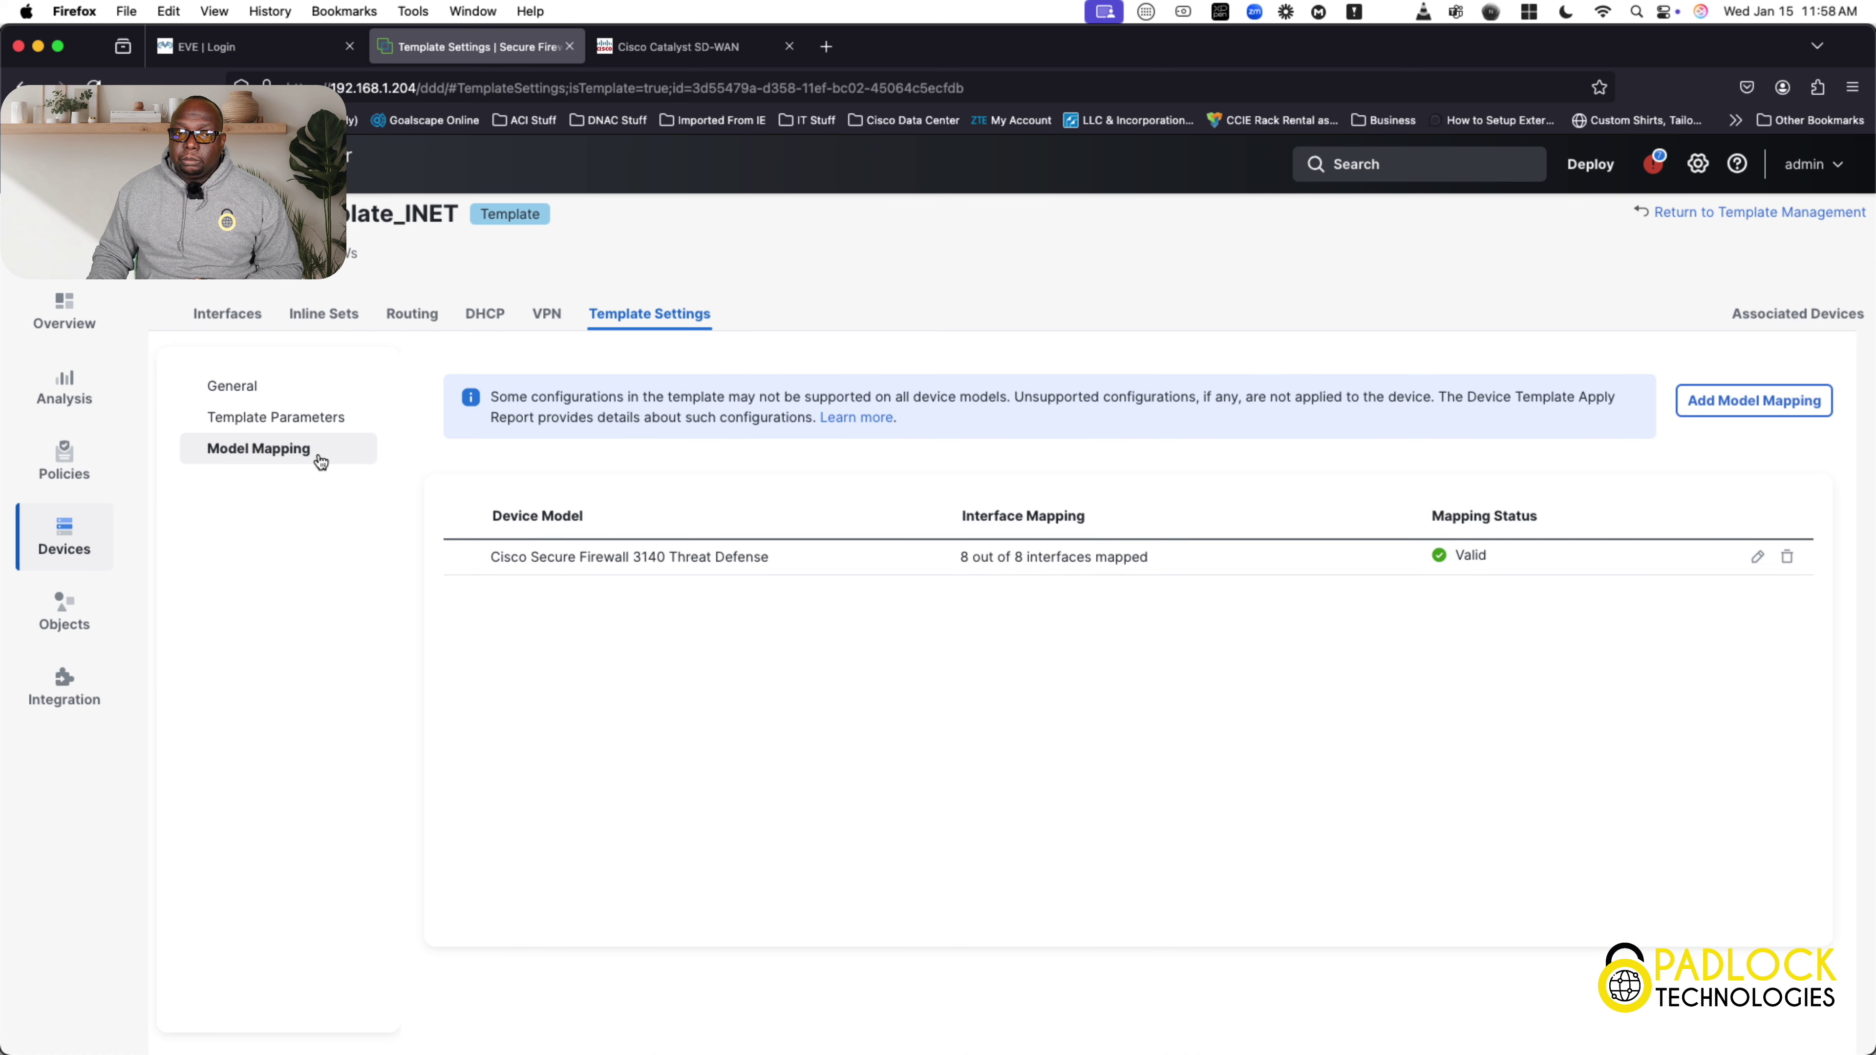
{"action": "left_click", "coordinate": [300, 436]}
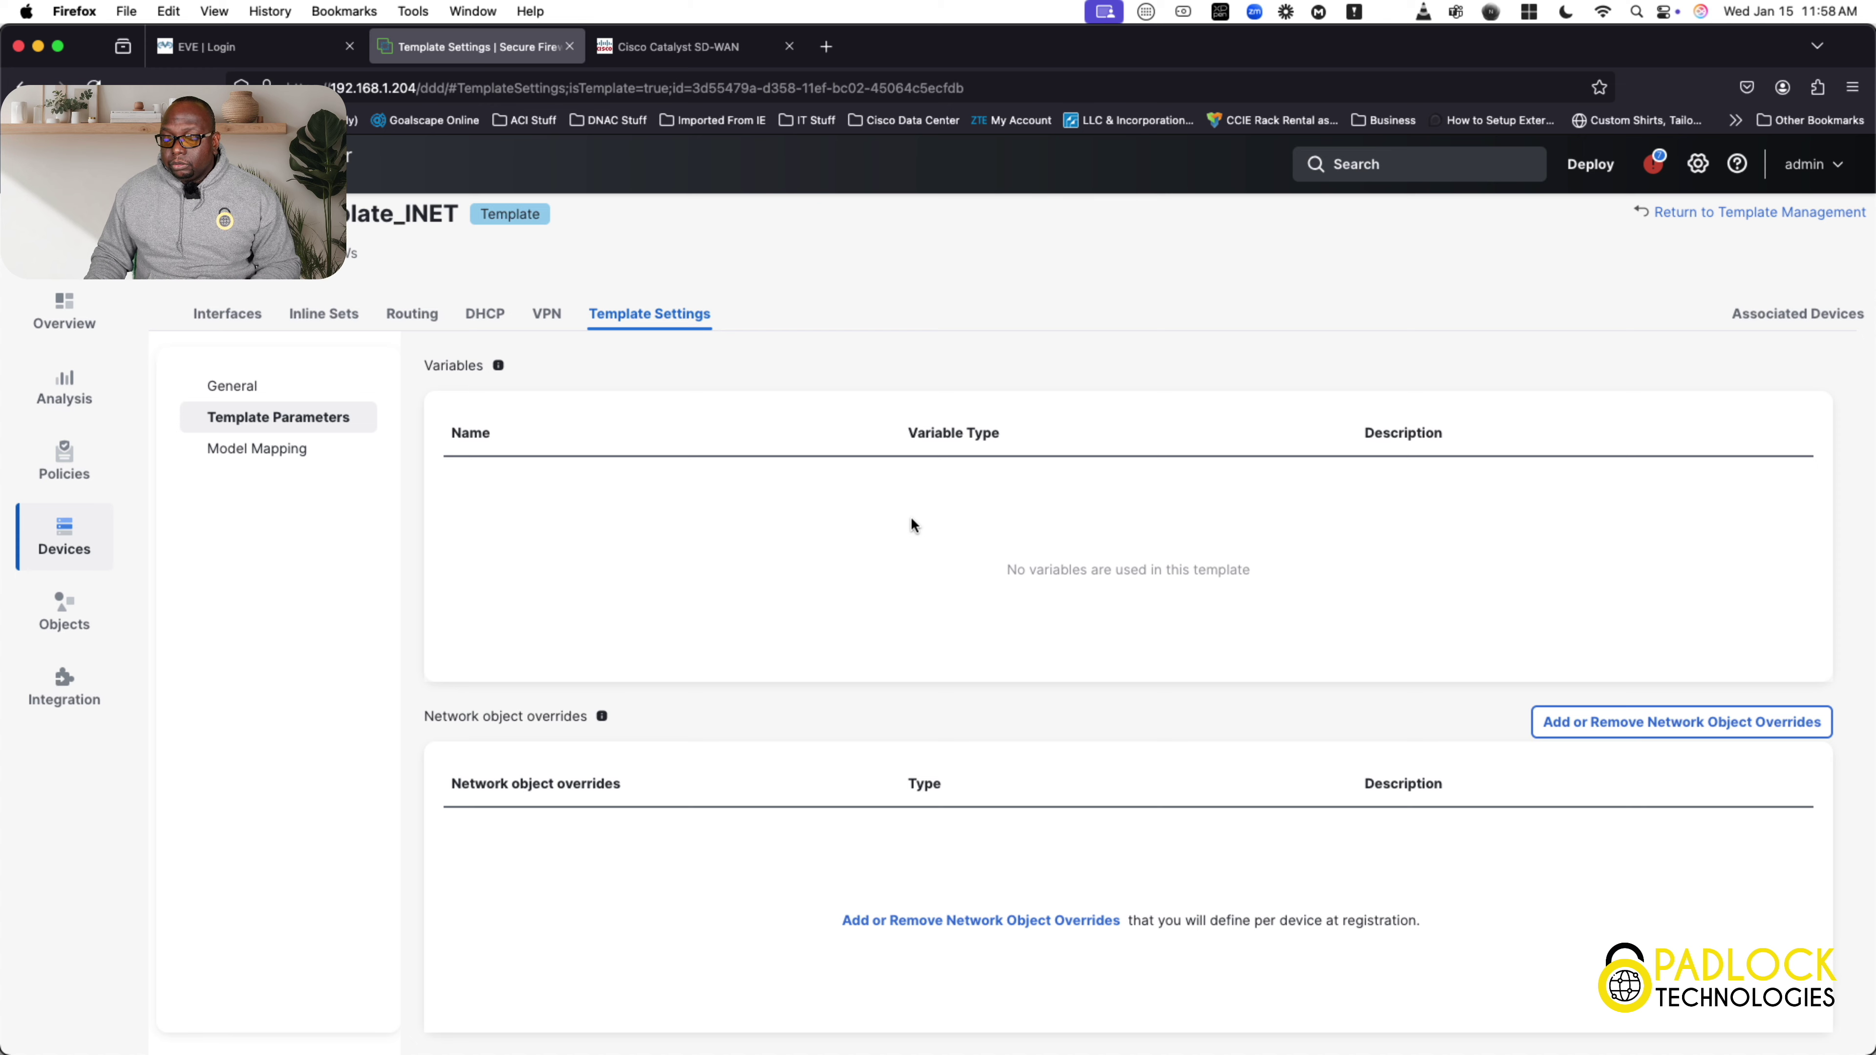
{"action": "left_click", "coordinate": [264, 384]}
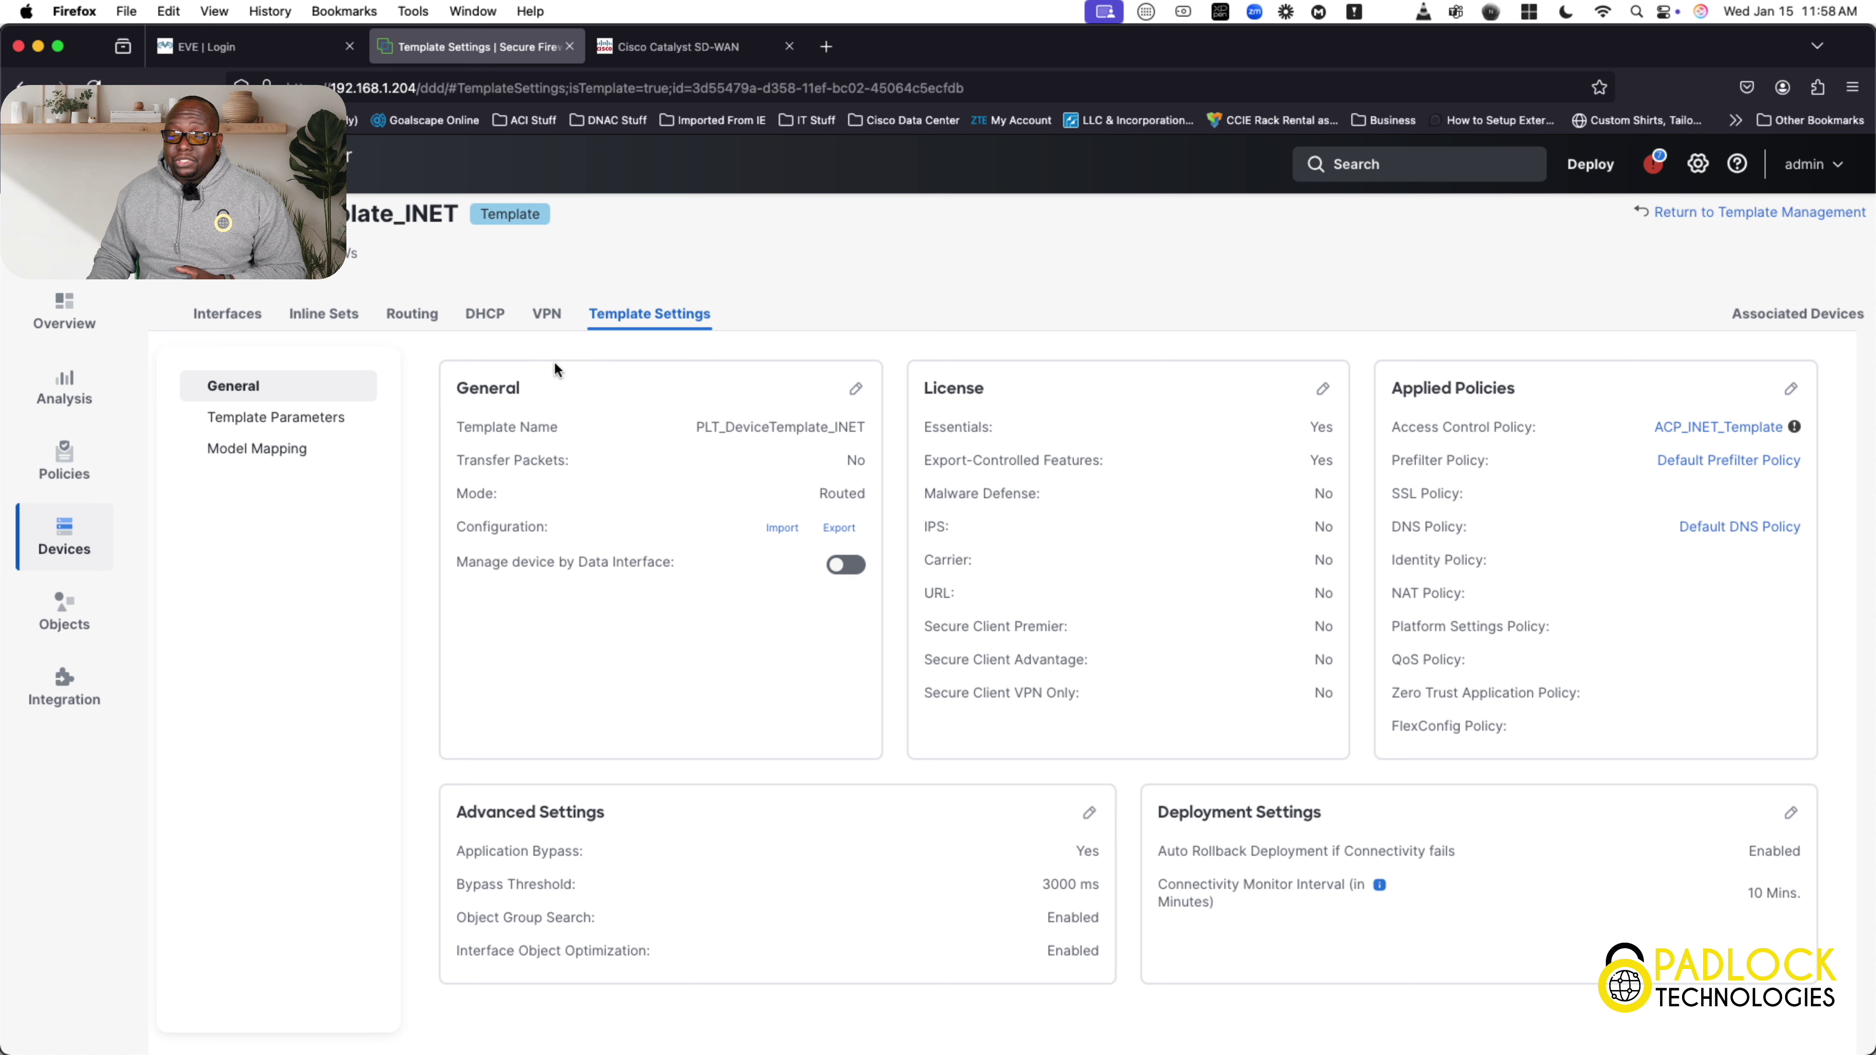
Step: Check which site-to-site VPN topologies the template offers, leaving without adding a connection
{"action": "left_click", "coordinate": [547, 314]}
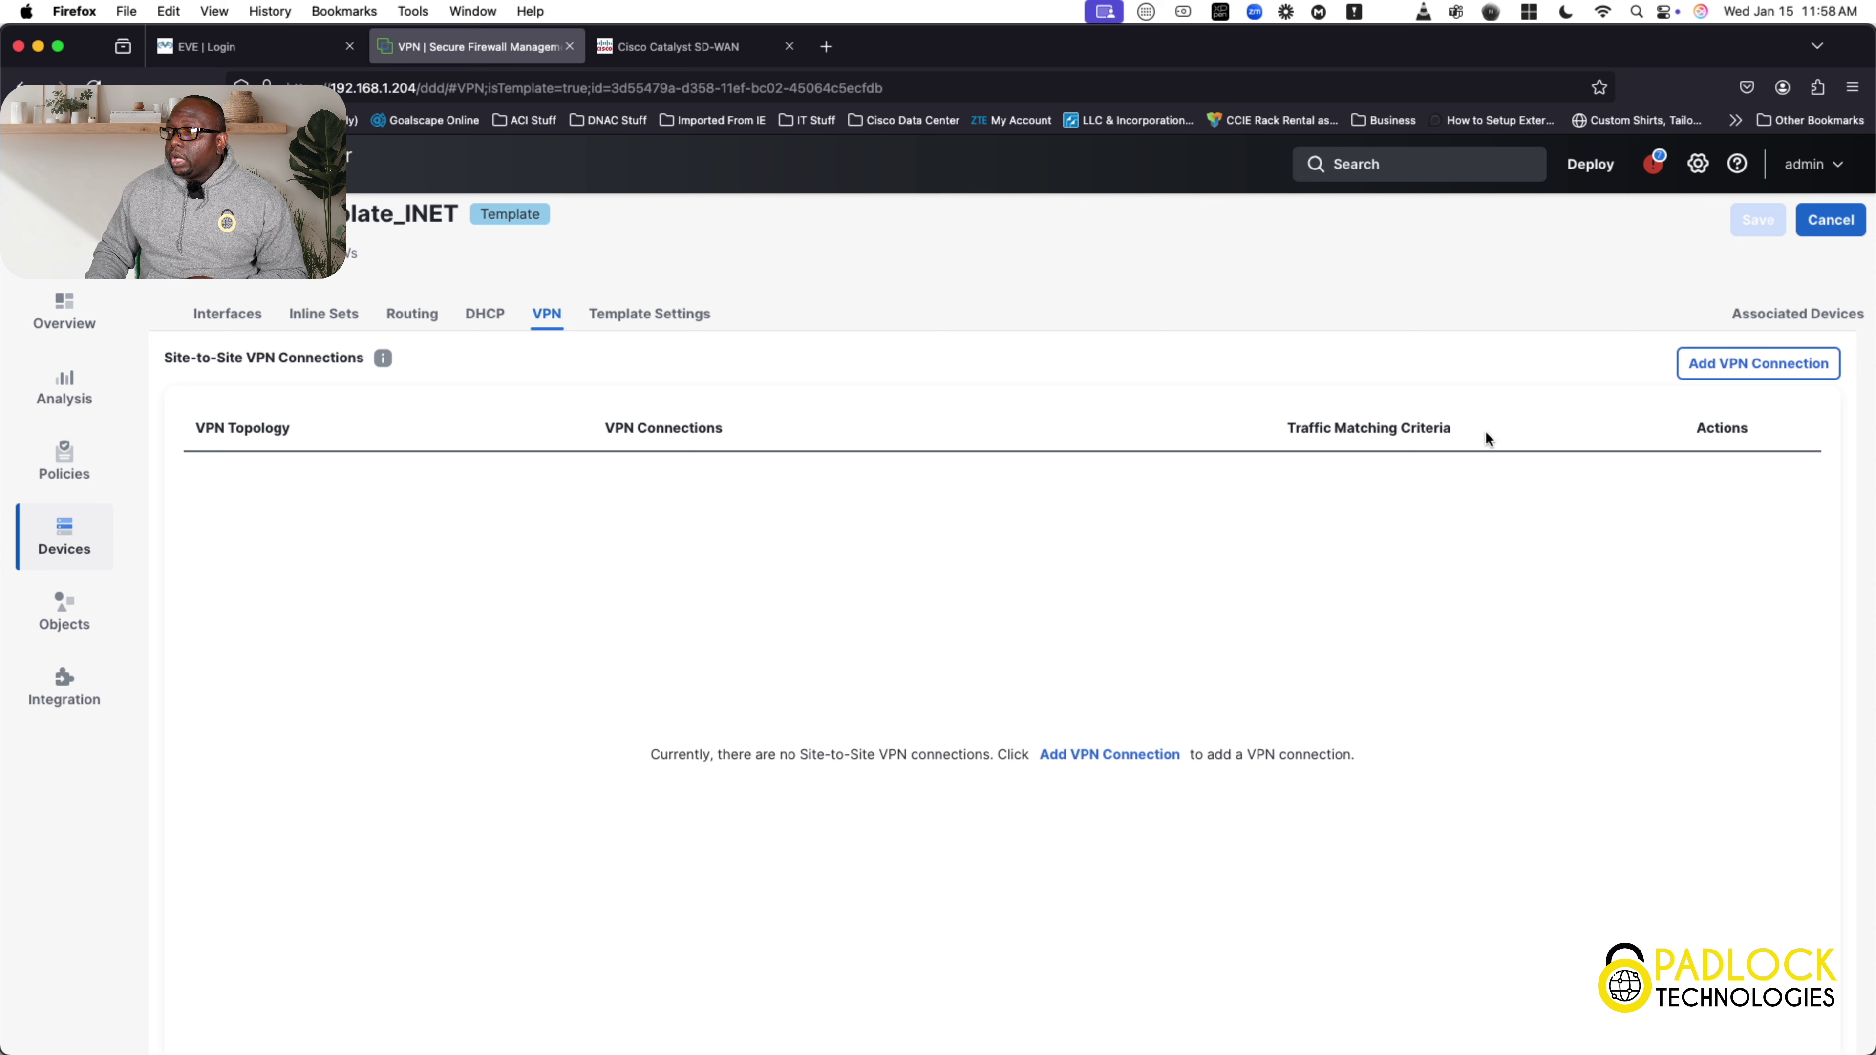
{"action": "left_click", "coordinate": [1726, 363]}
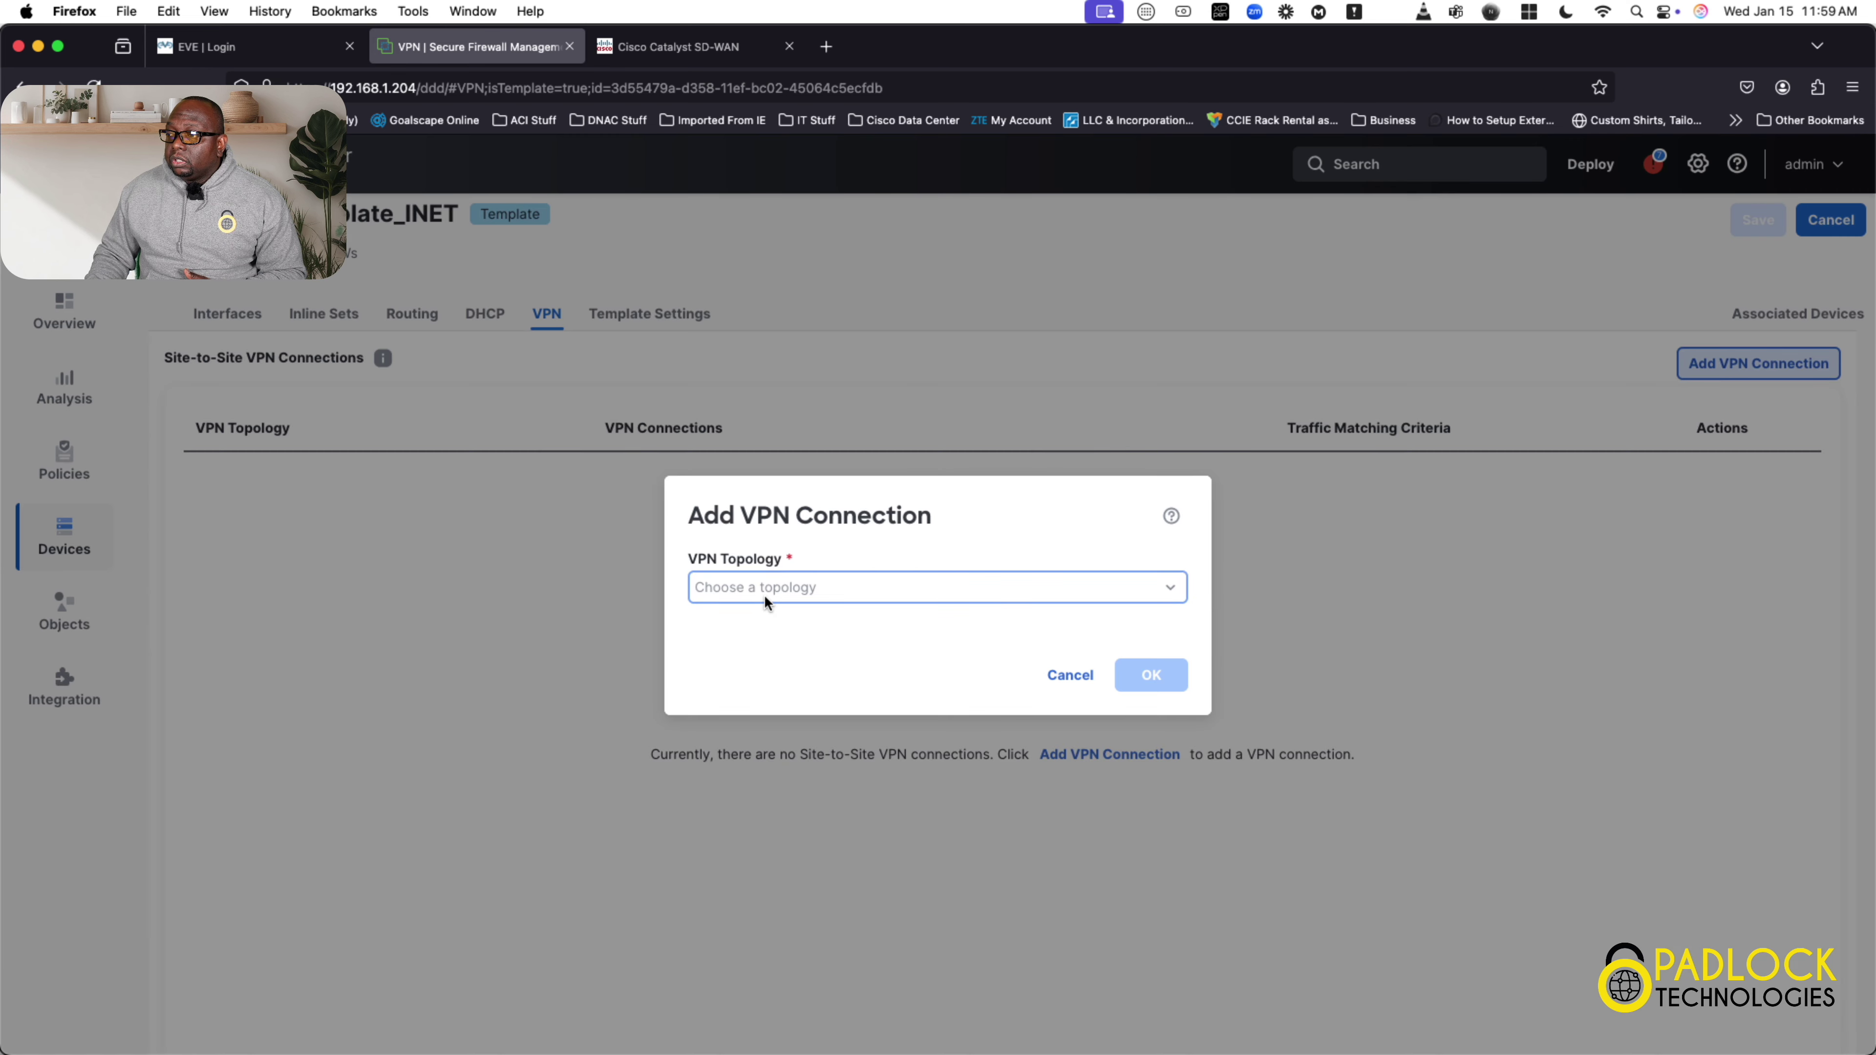
{"action": "left_click", "coordinate": [1165, 596]}
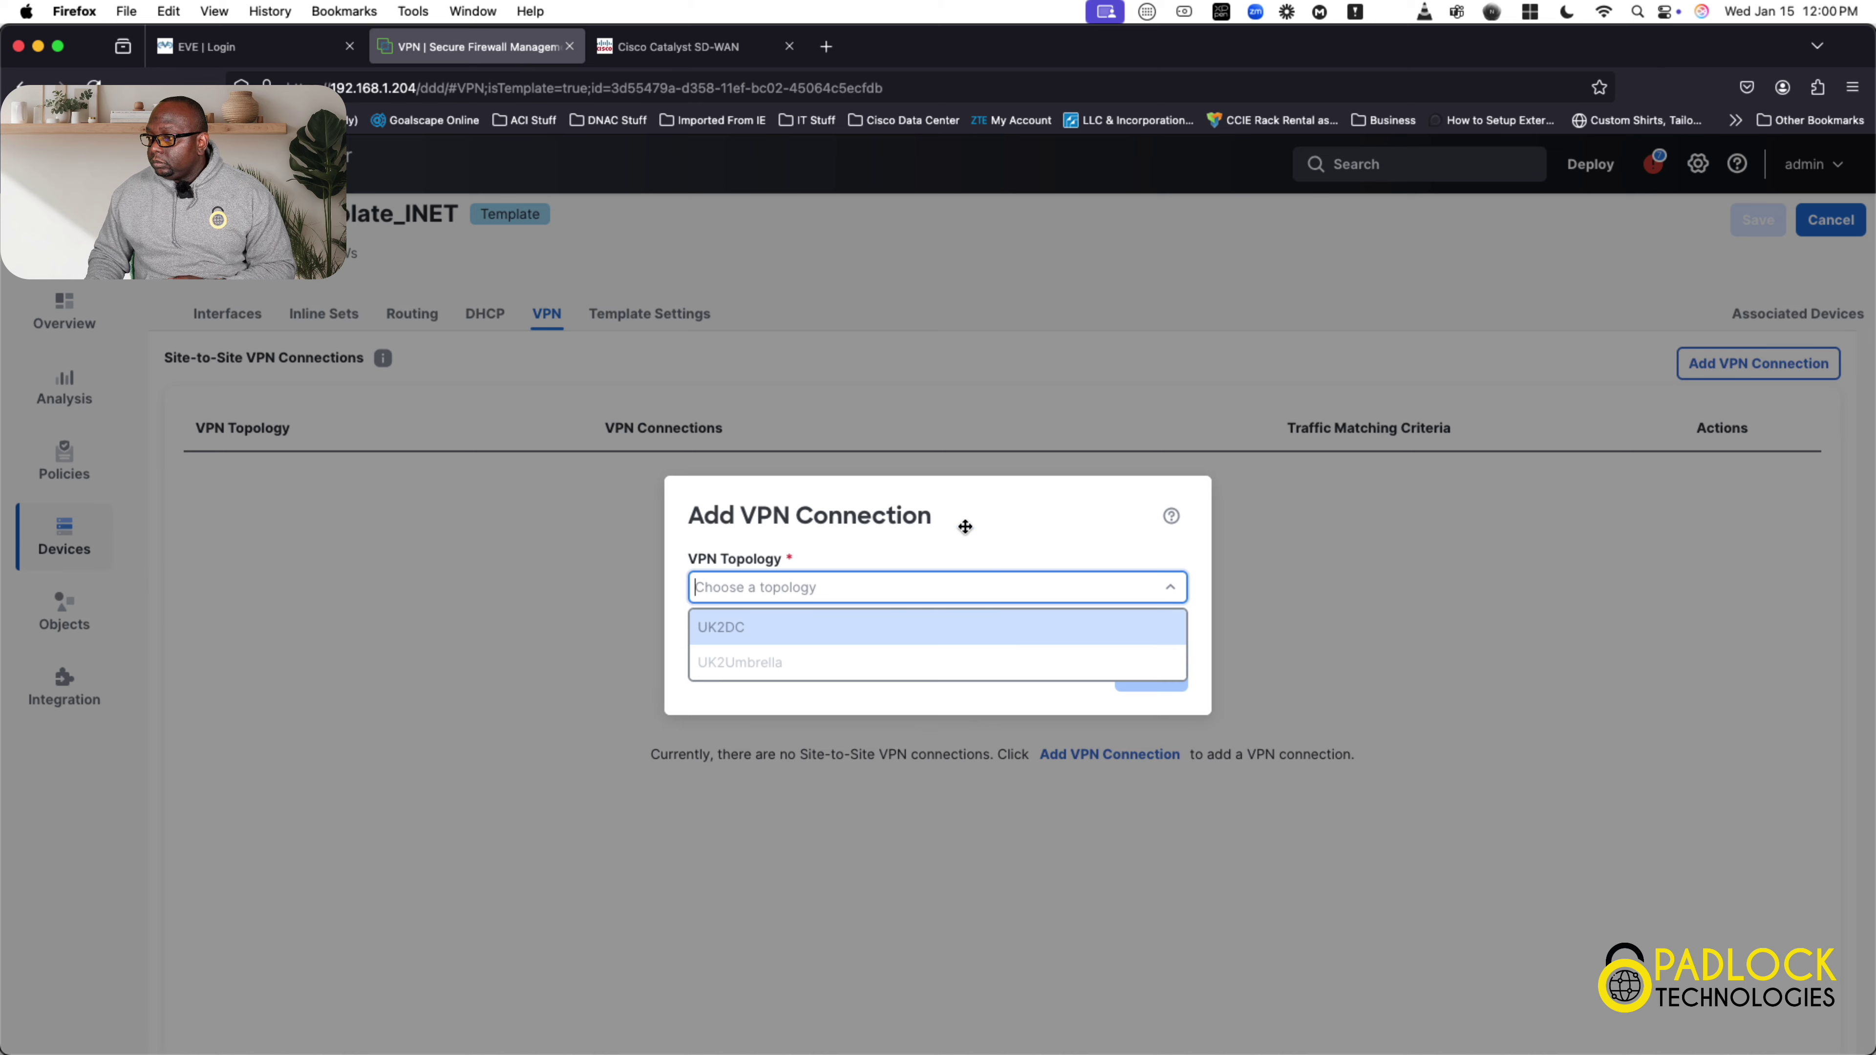
{"action": "left_click", "coordinate": [964, 471]}
{"action": "left_click", "coordinate": [1071, 676]}
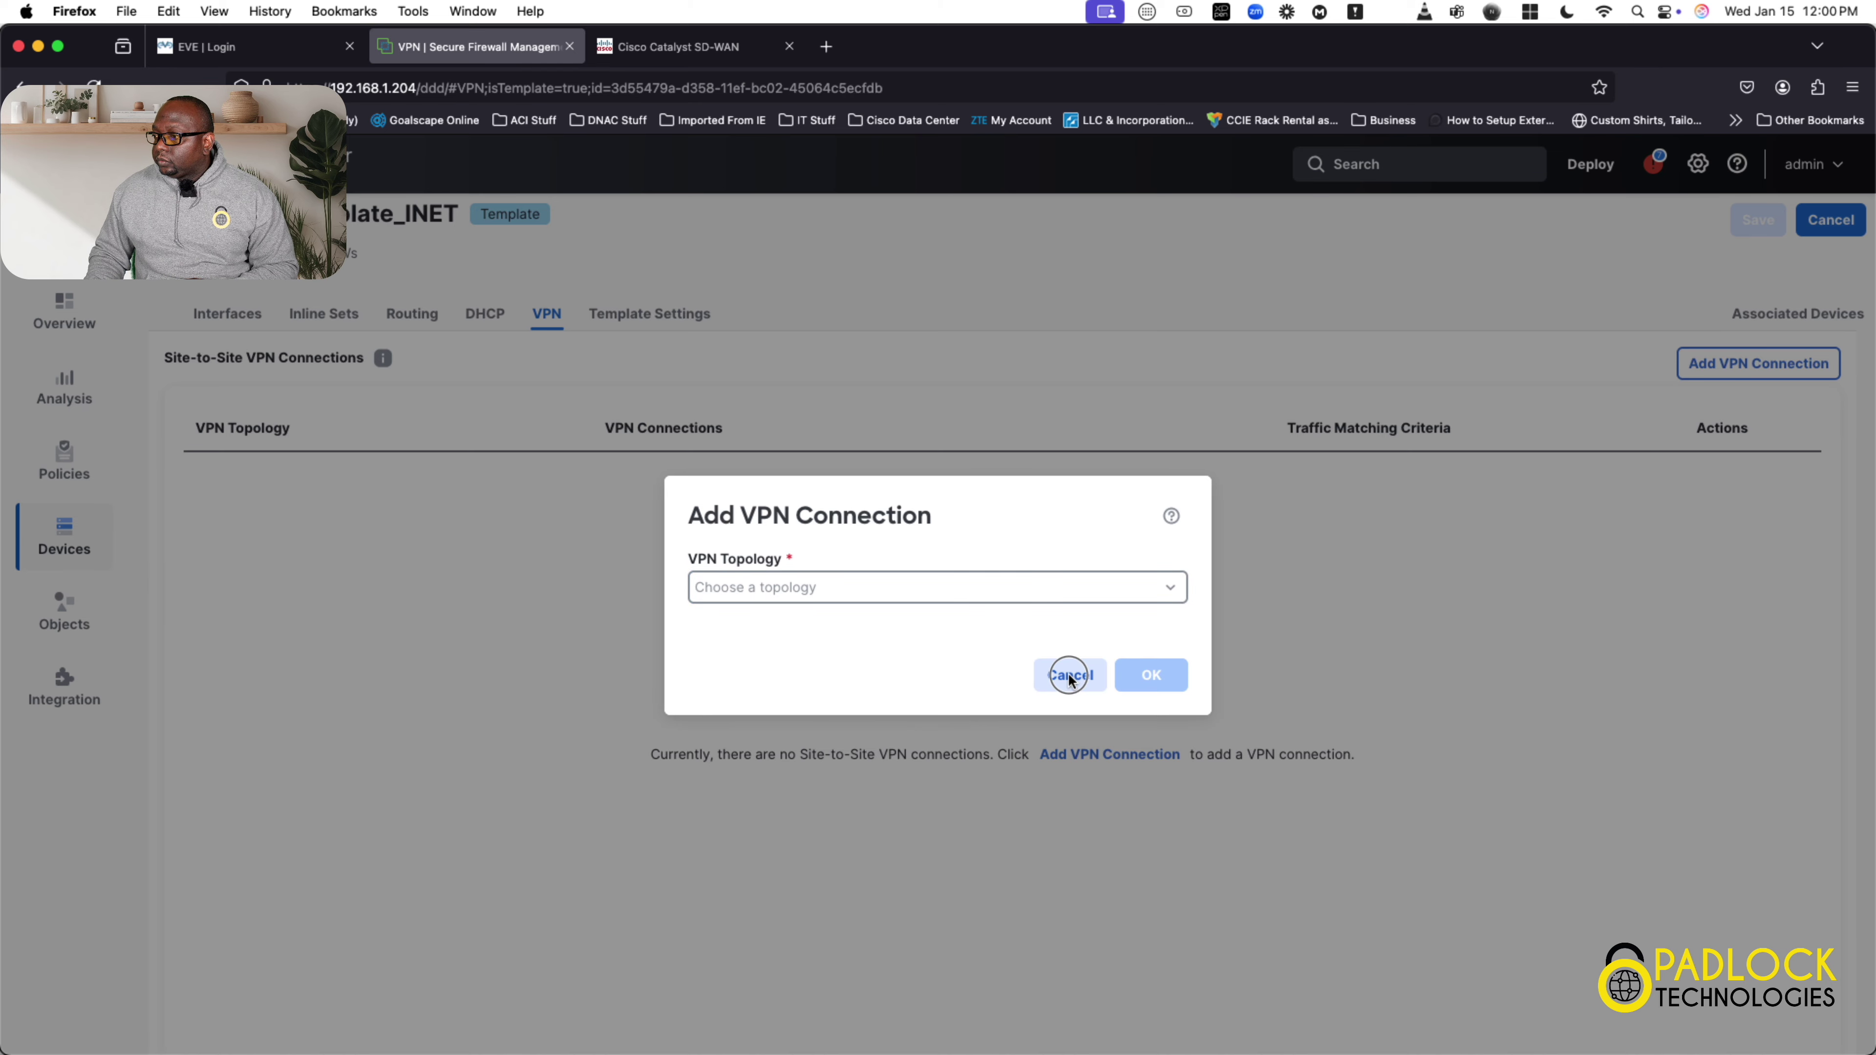
Step: Review the template's DHCP server settings and its routing configuration for ECMP, EIGRP redistribution and static routes
{"action": "left_click", "coordinate": [488, 316]}
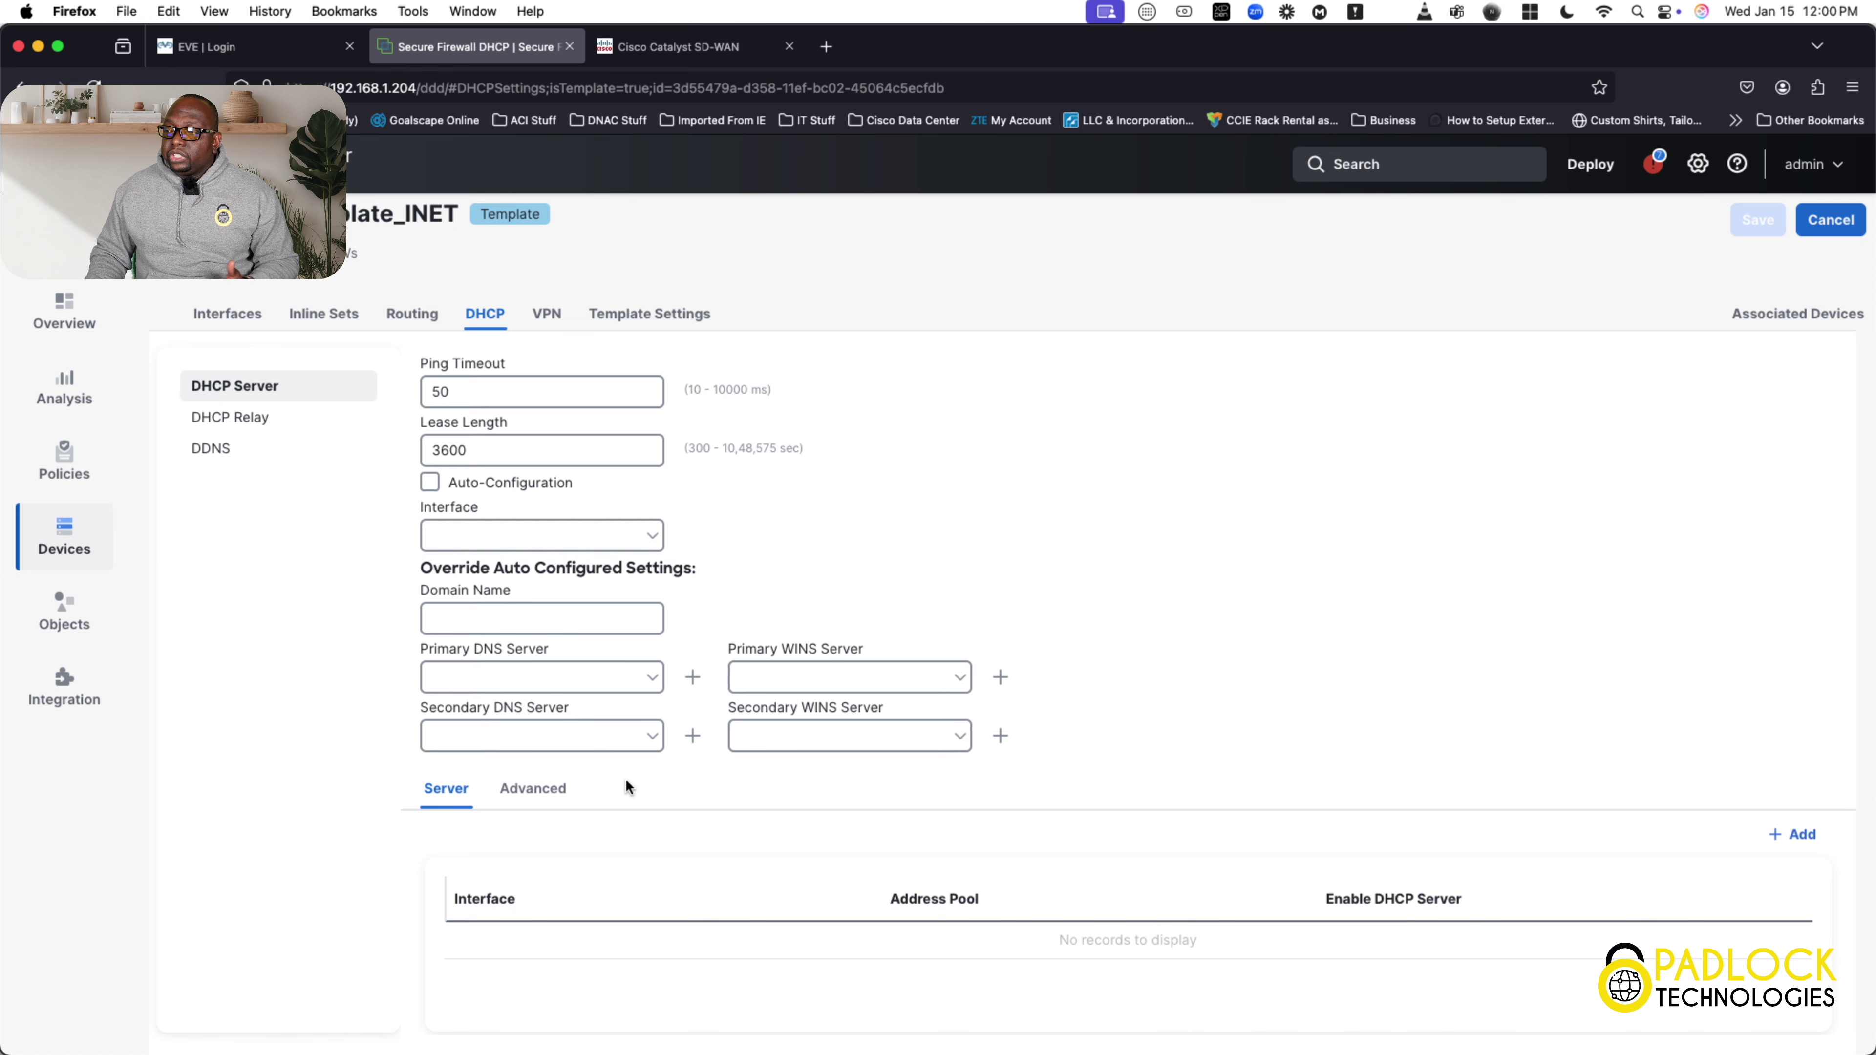
{"action": "left_click", "coordinate": [425, 314]}
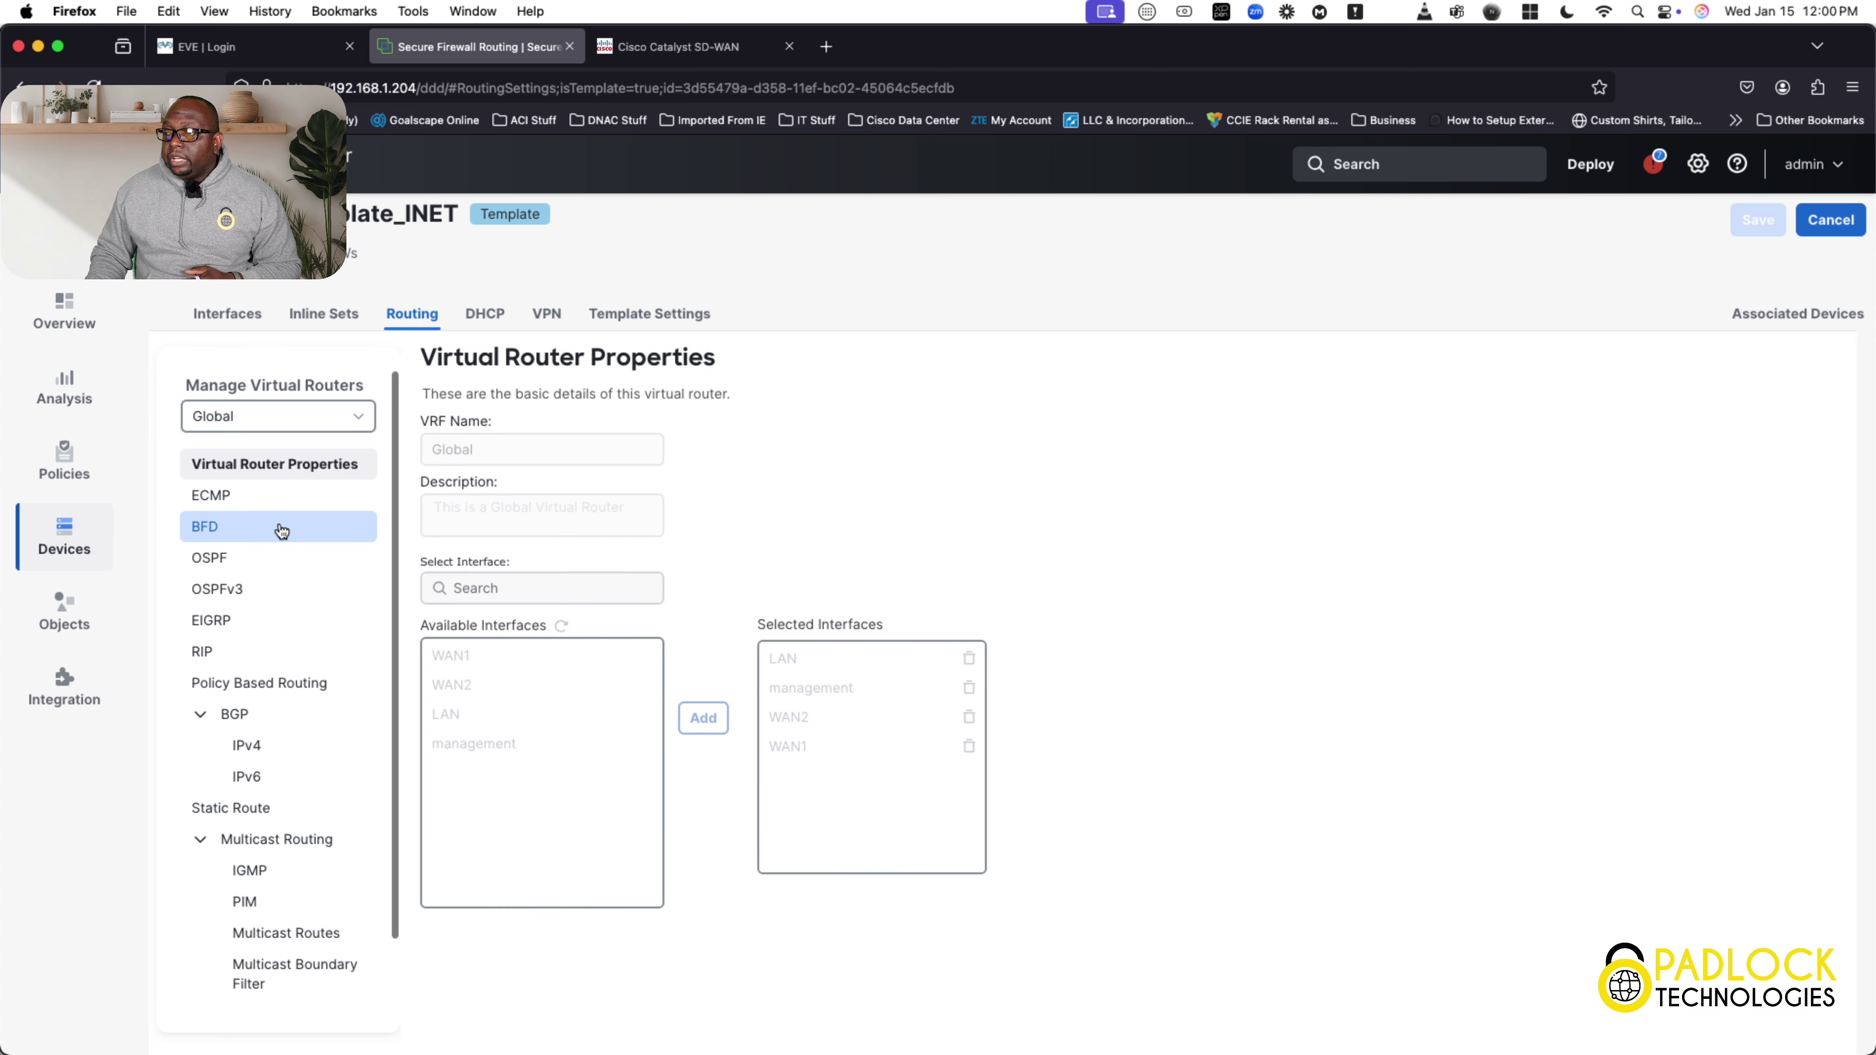
{"action": "left_click", "coordinate": [285, 495]}
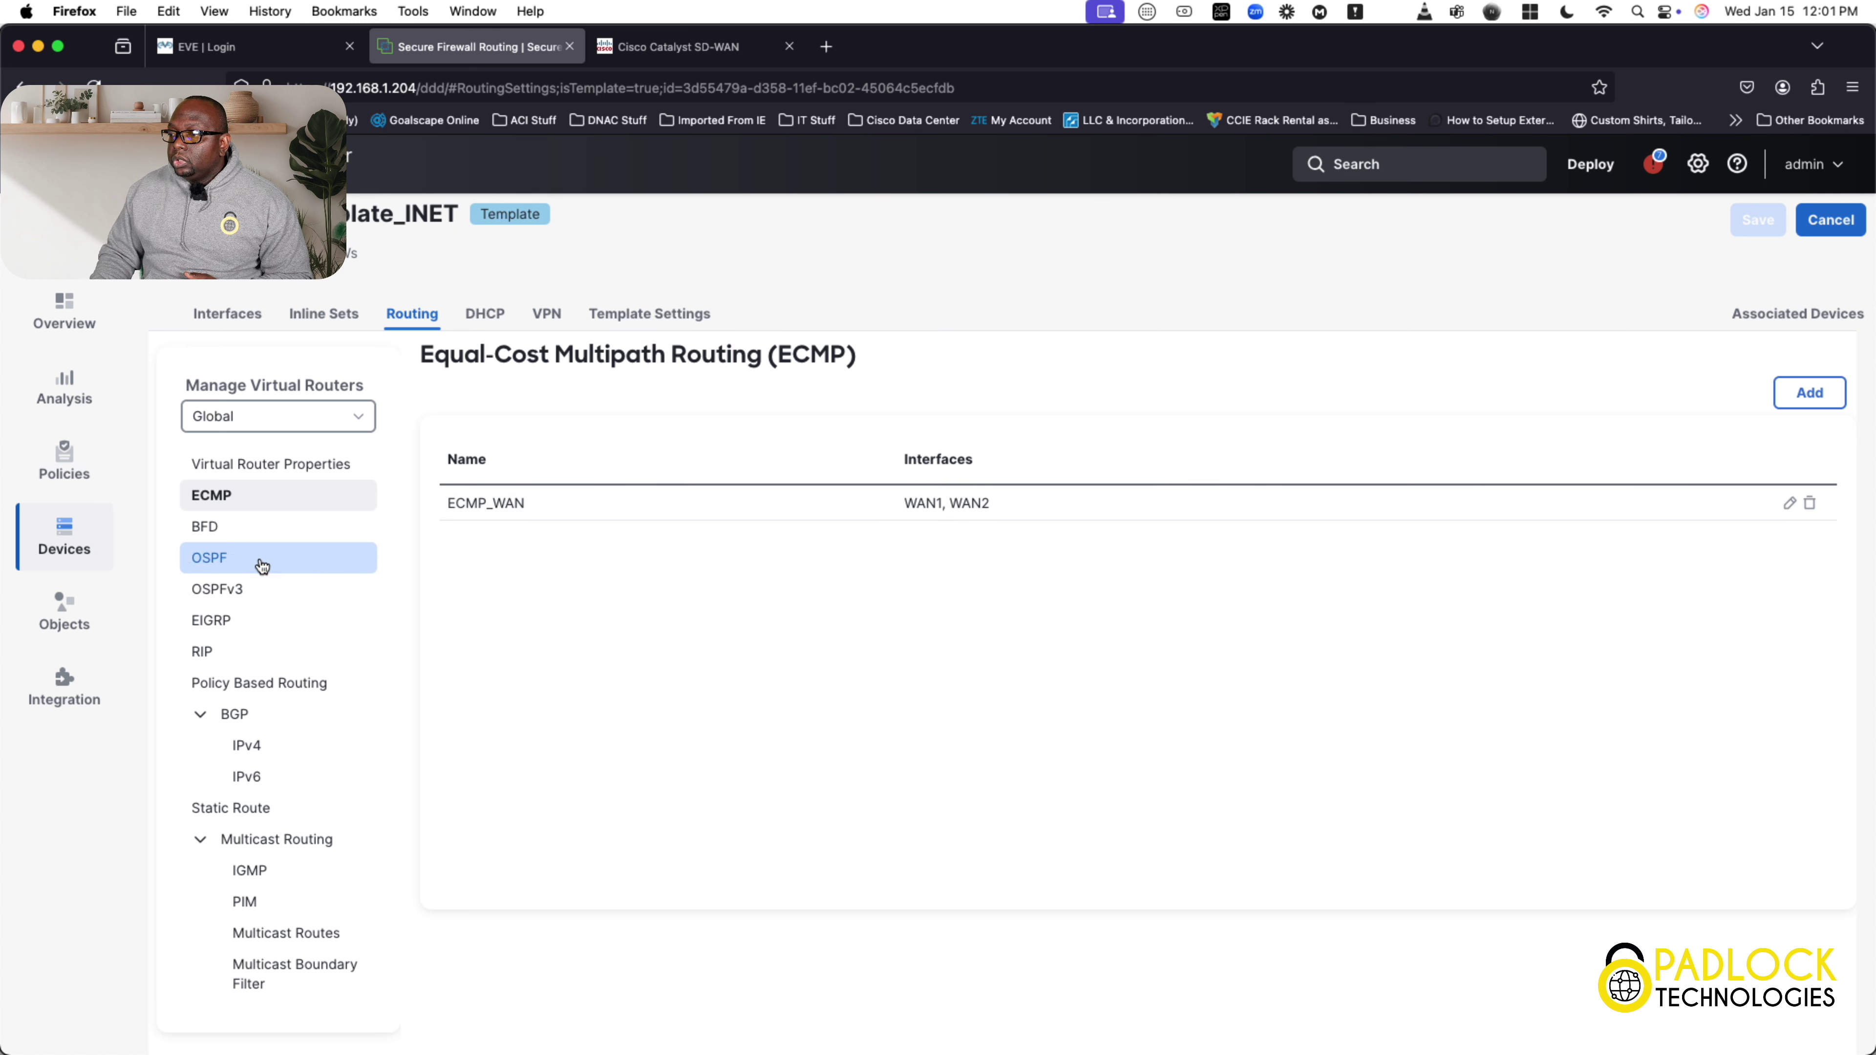
{"action": "left_click", "coordinate": [246, 625]}
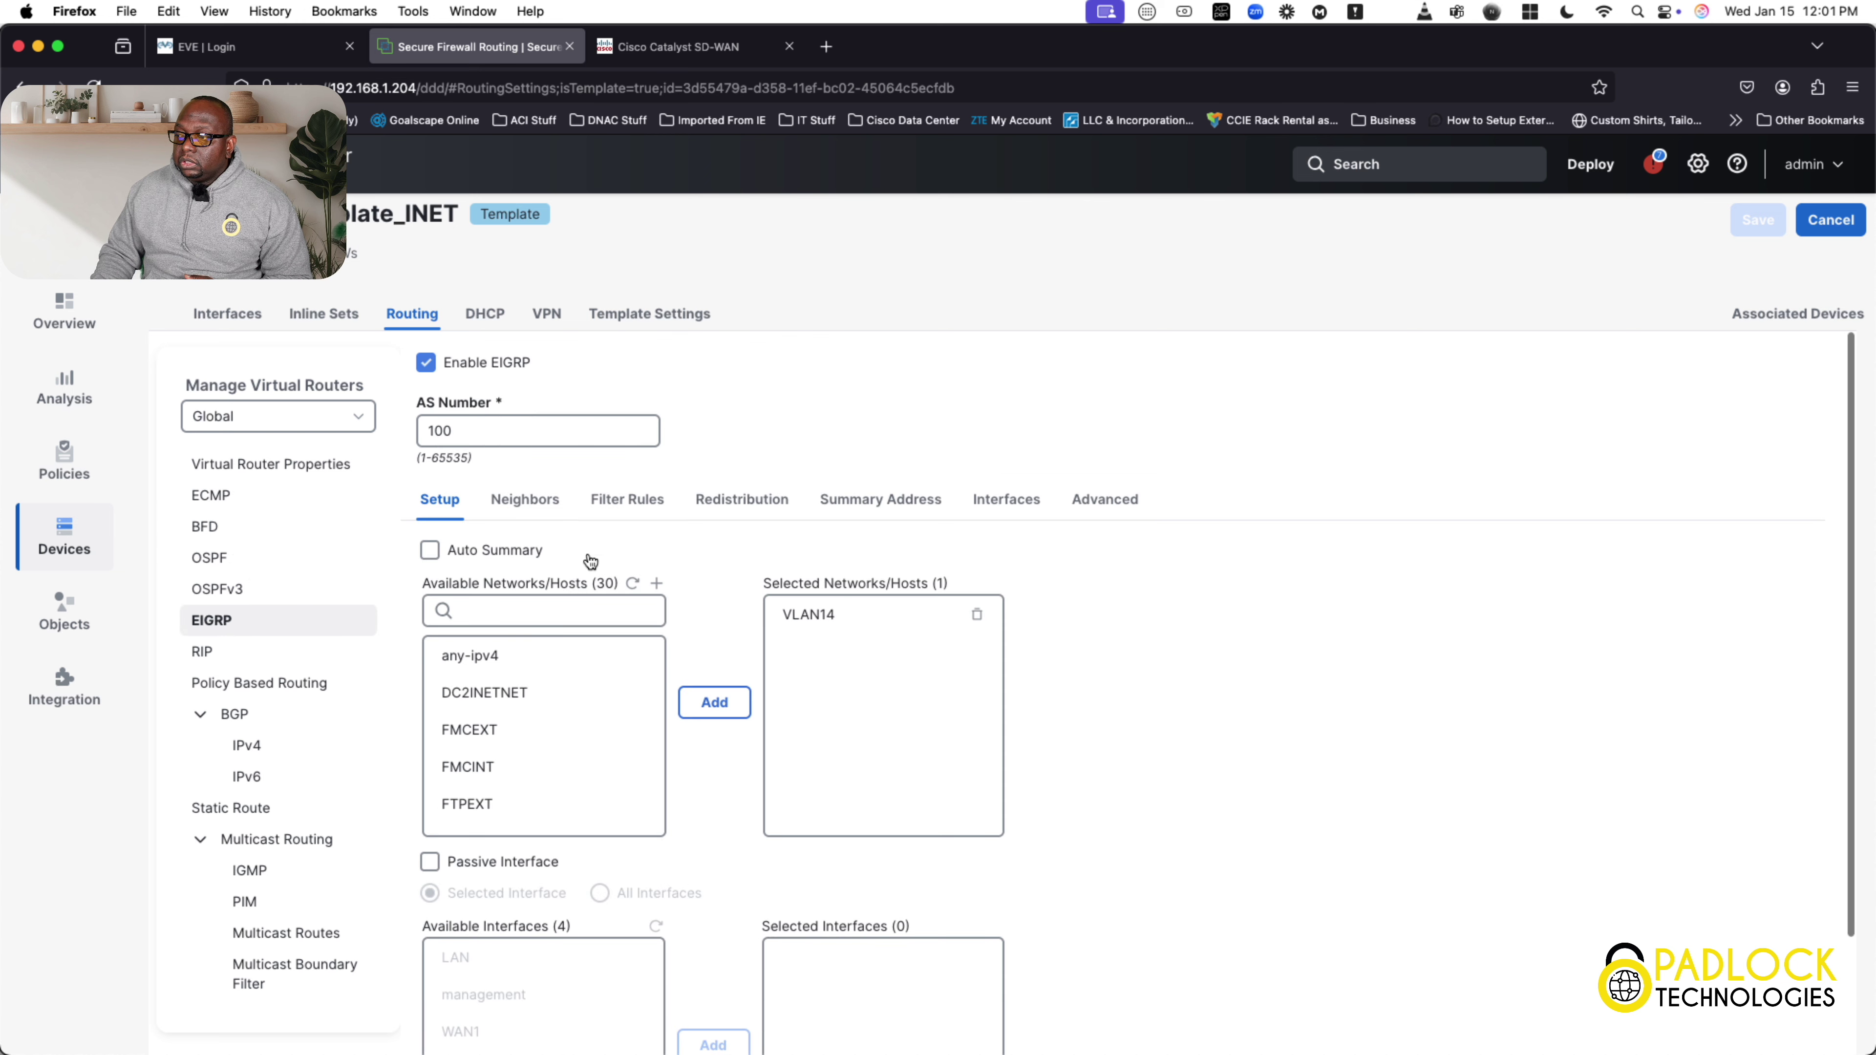
{"action": "left_click", "coordinate": [747, 501]}
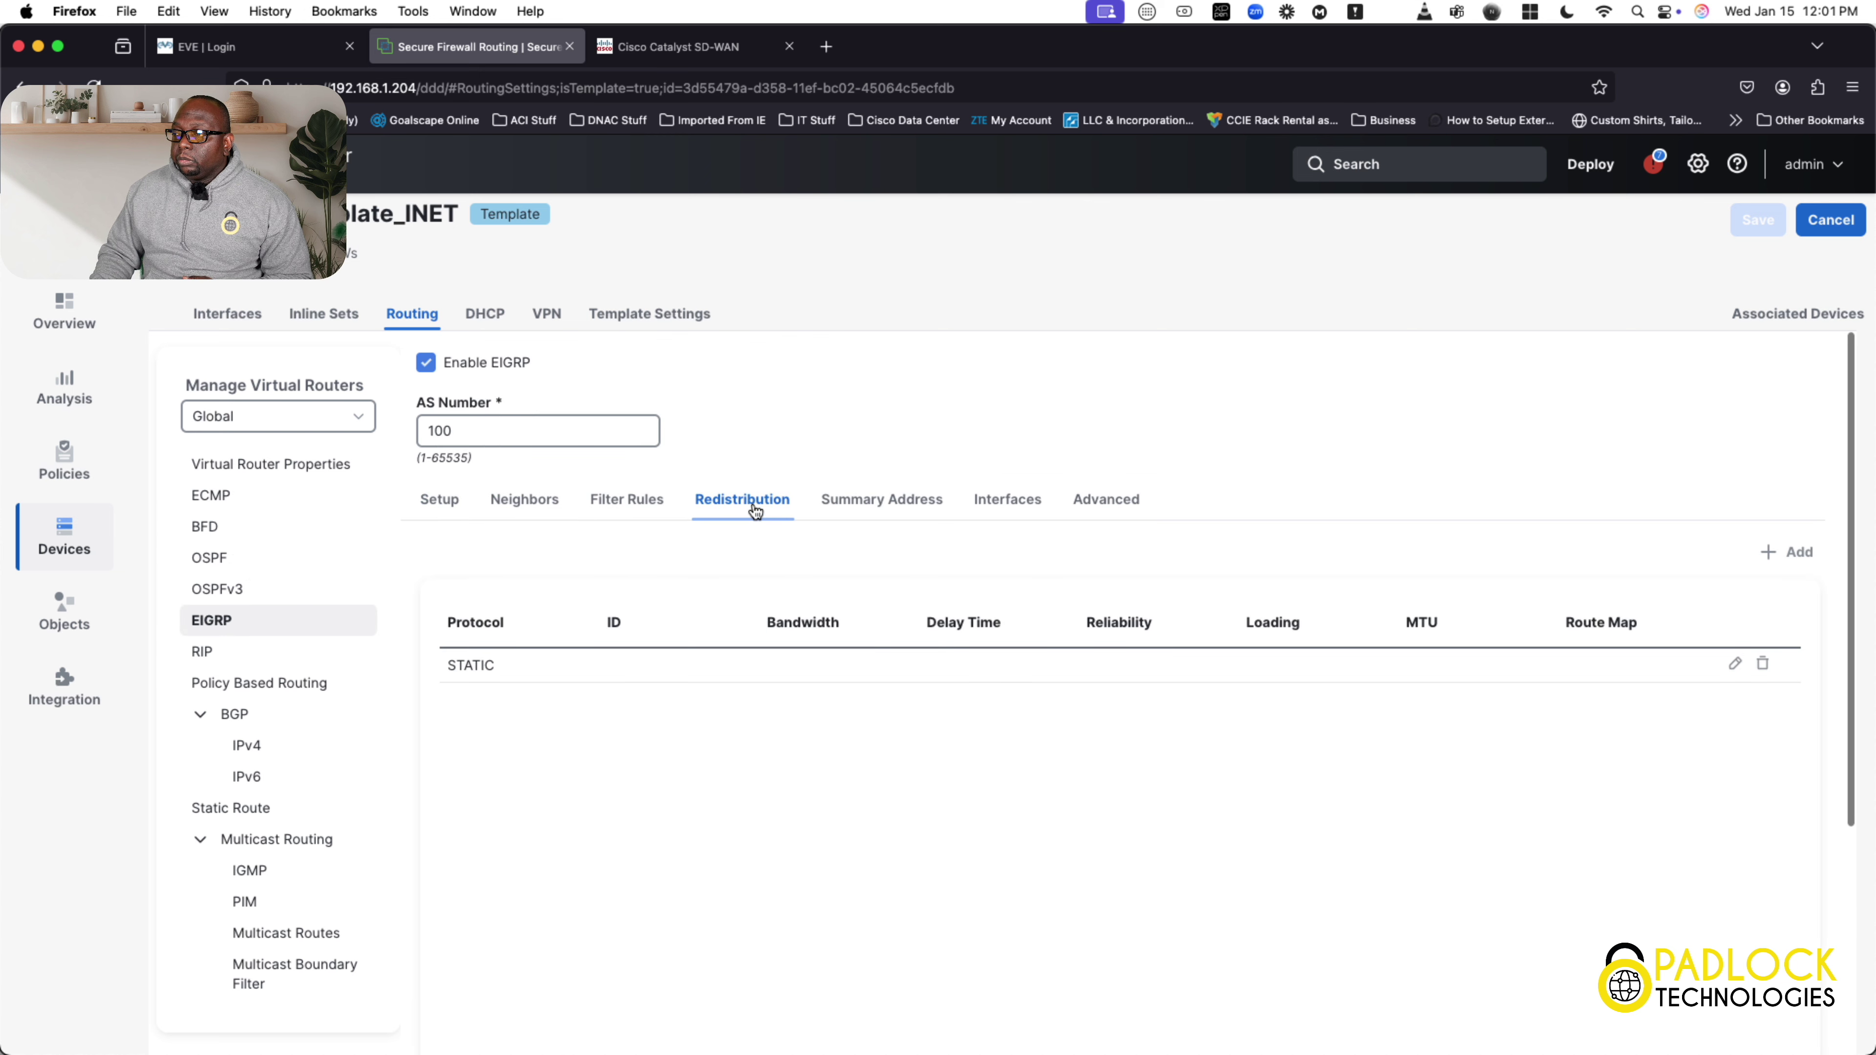
{"action": "left_click", "coordinate": [251, 807]}
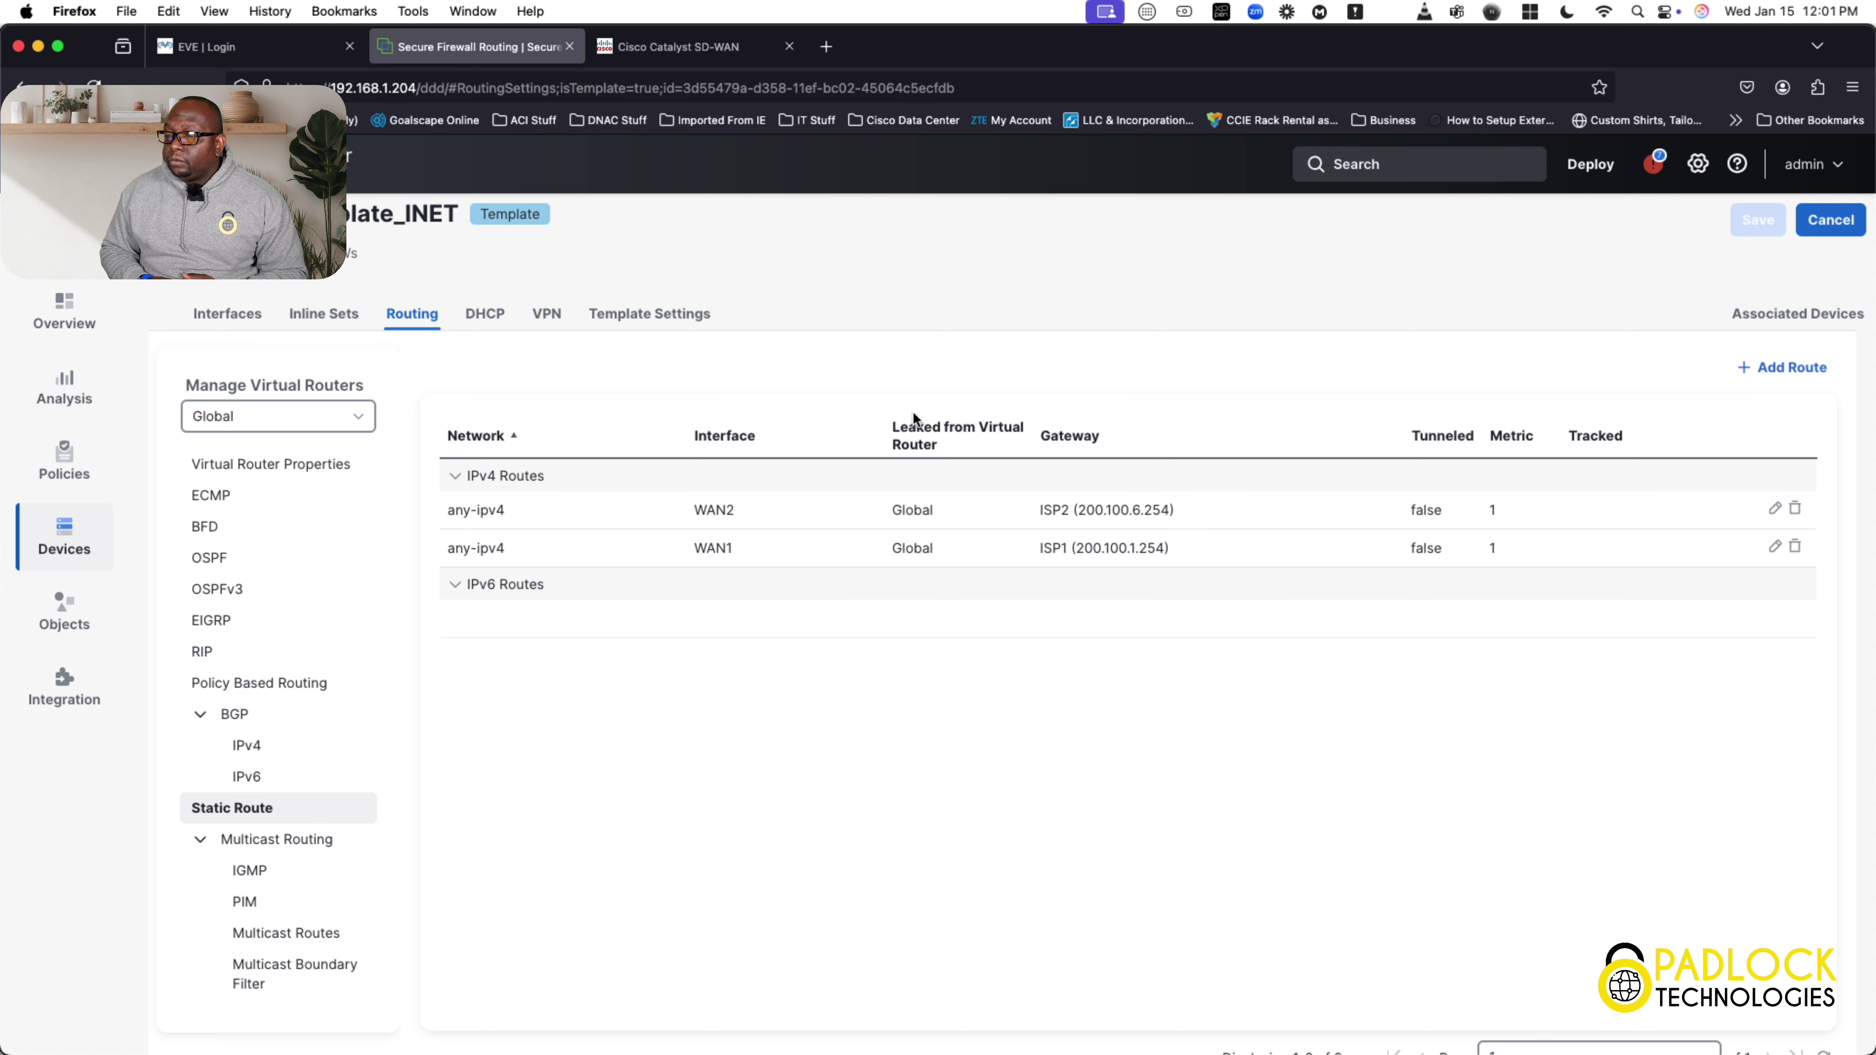
Step: Review the template's inline sets and interfaces, and check the port index choices for a new physical interface without creating one
{"action": "left_click", "coordinate": [325, 306]}
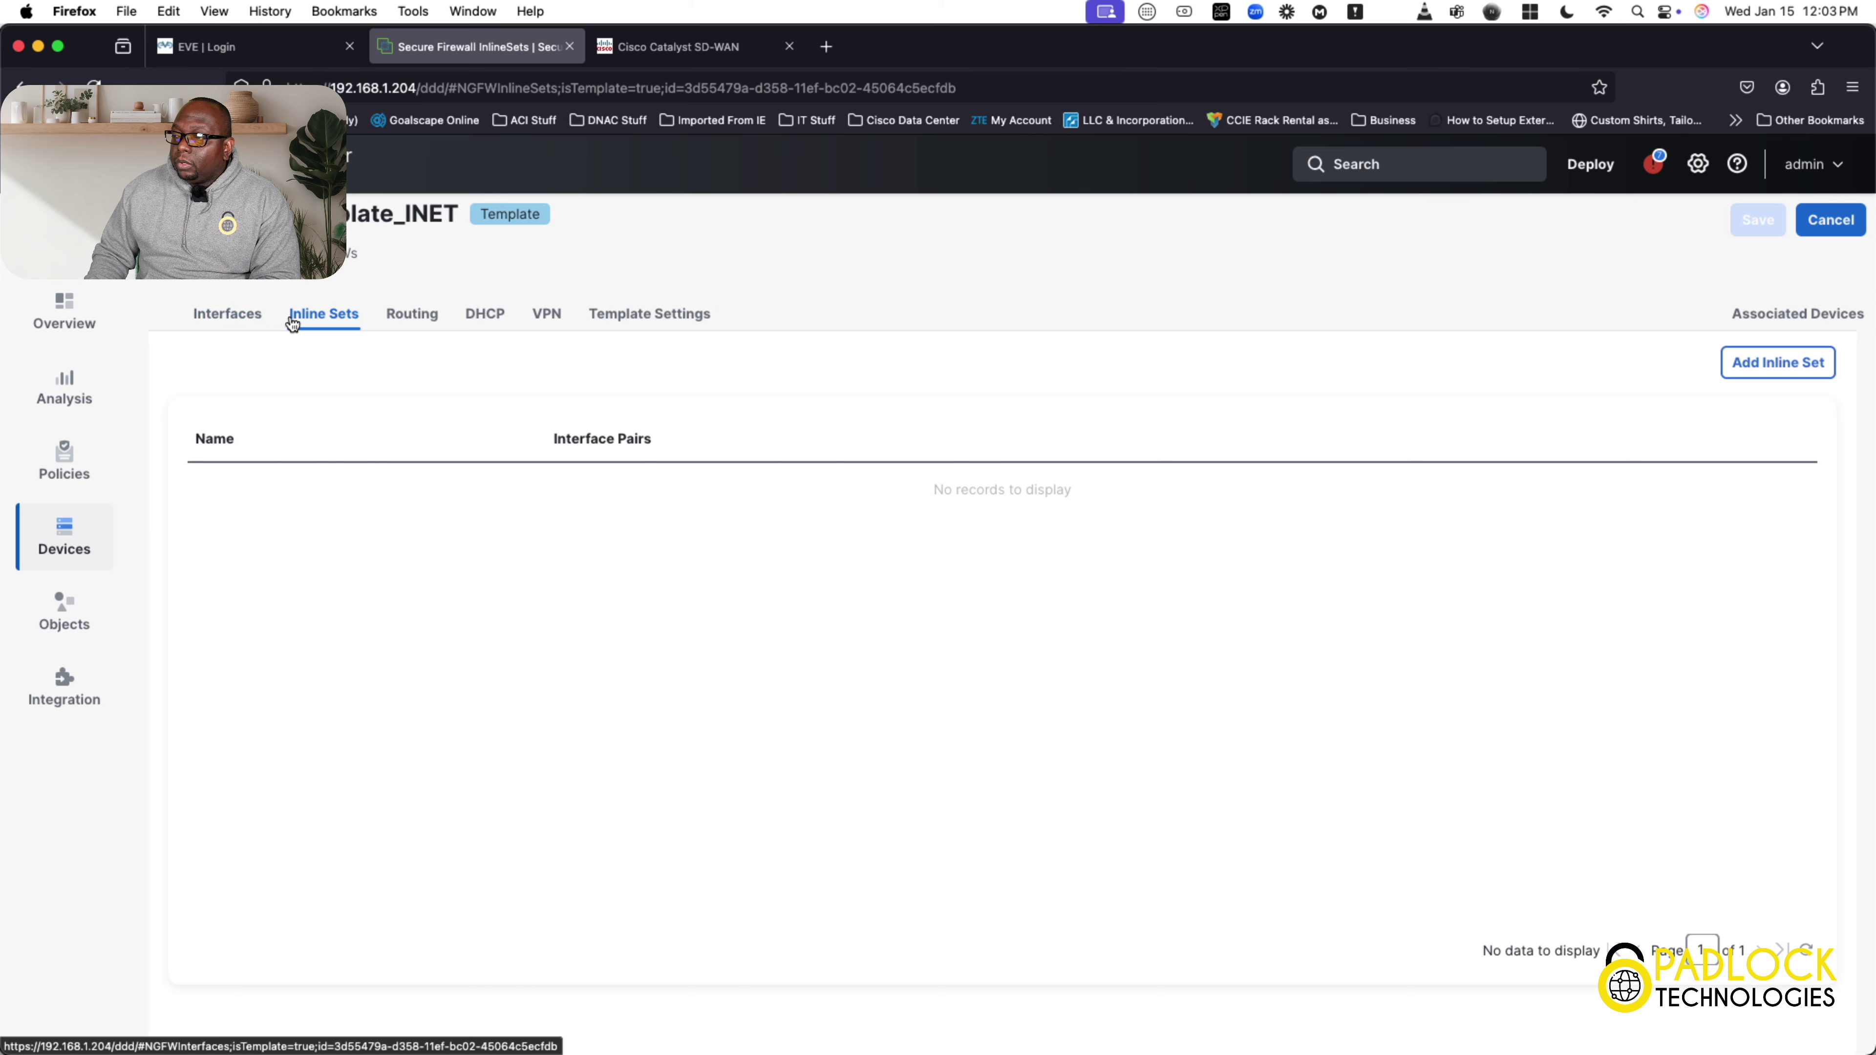
{"action": "left_click", "coordinate": [221, 319]}
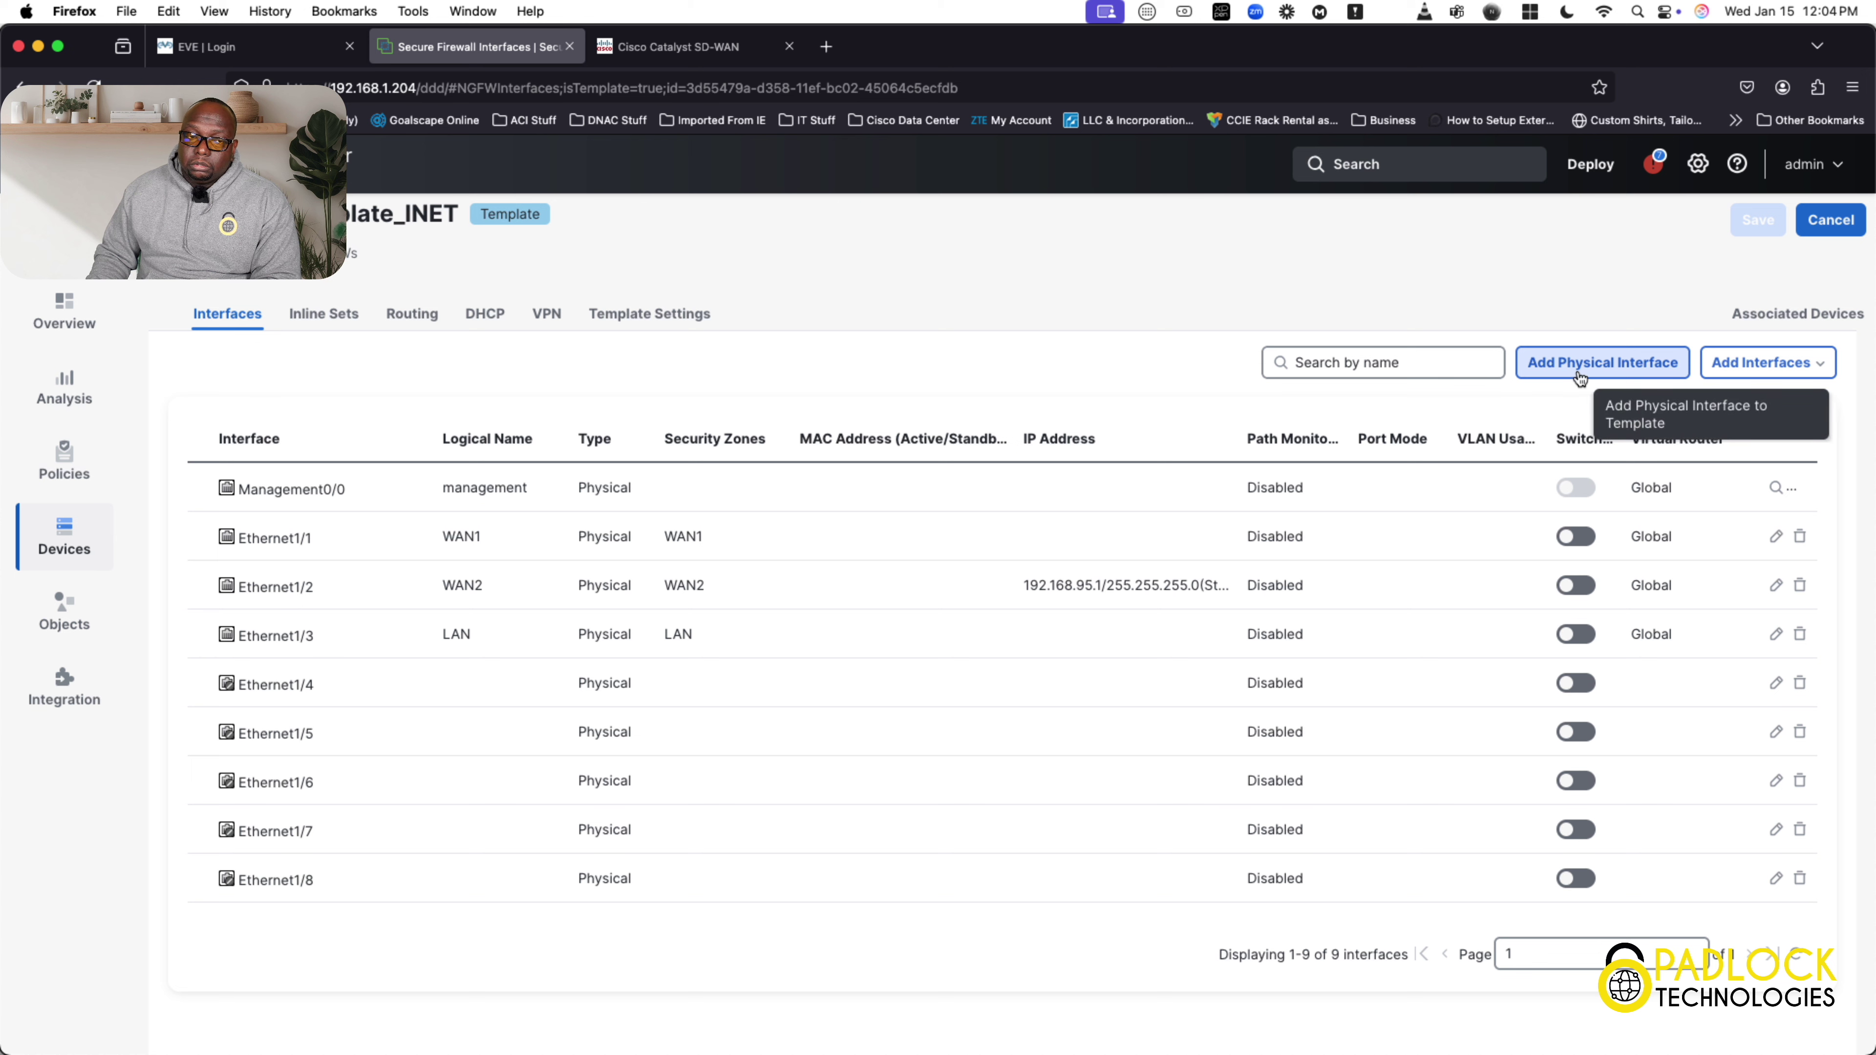
{"action": "left_click", "coordinate": [1608, 380]}
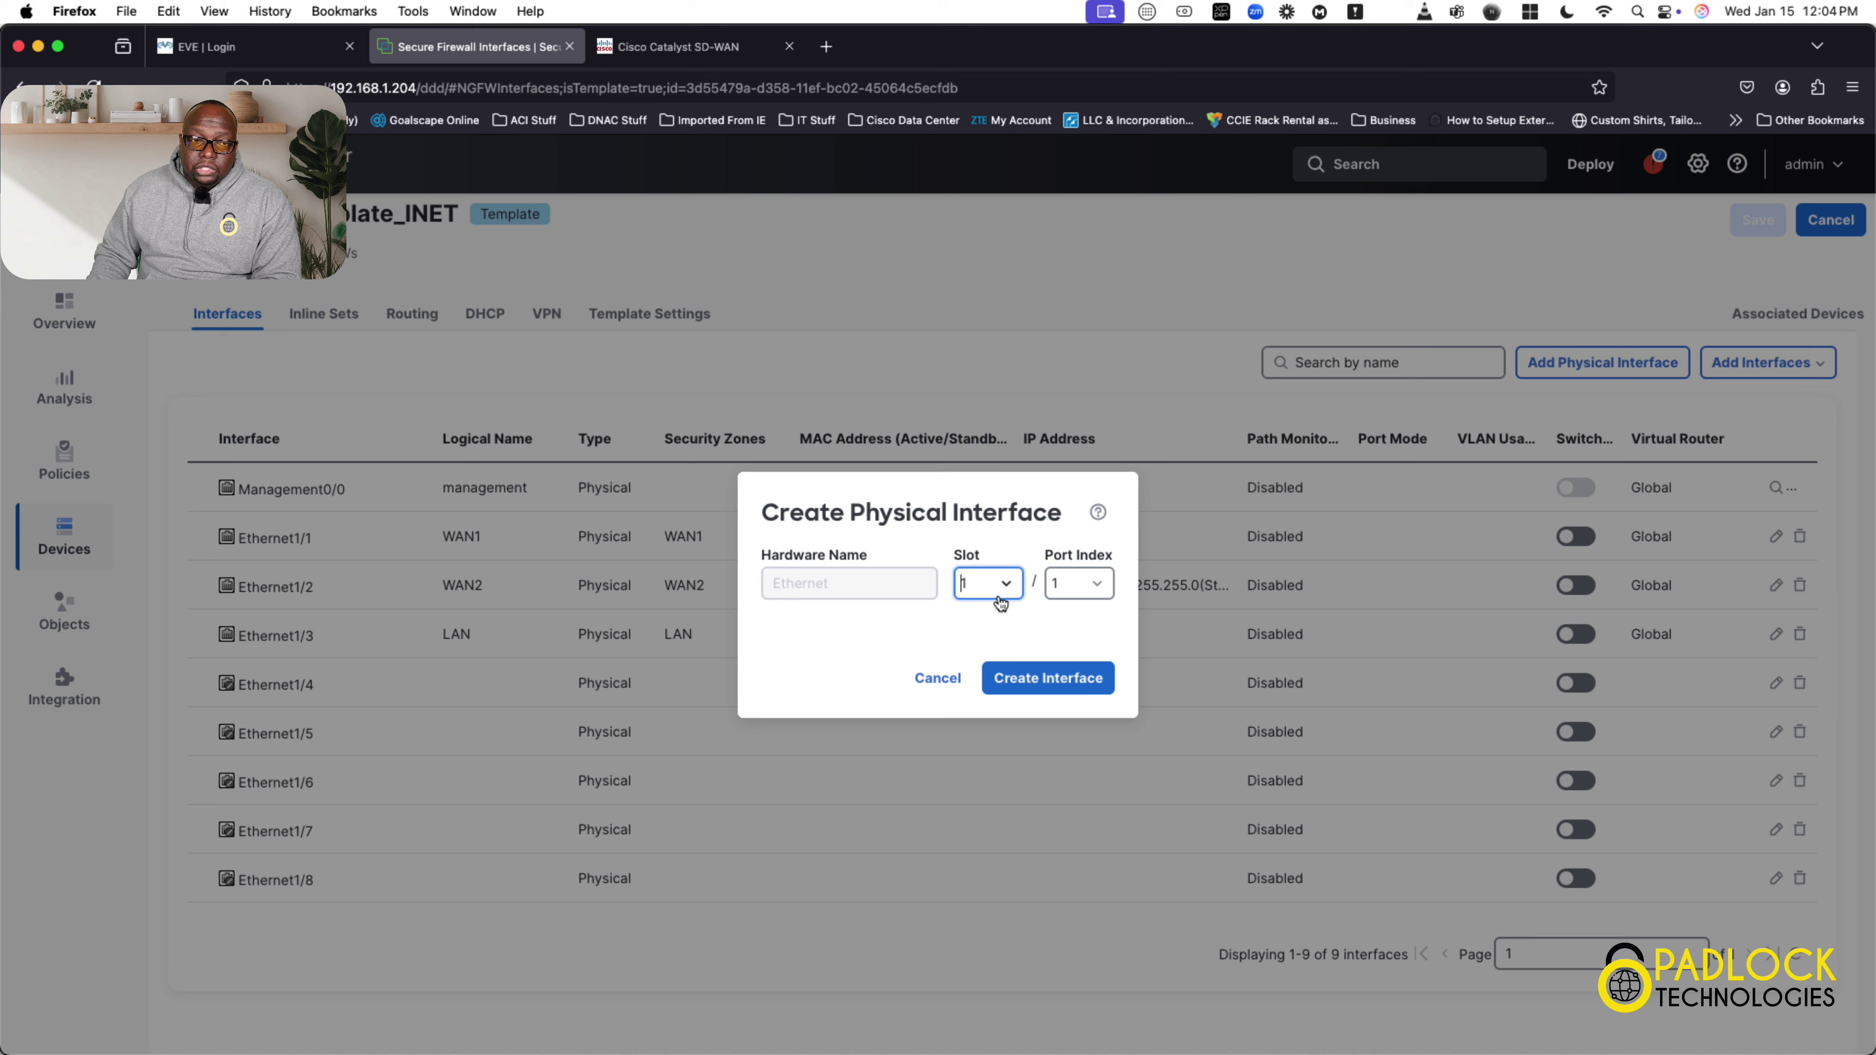
{"action": "left_click", "coordinate": [1098, 584]}
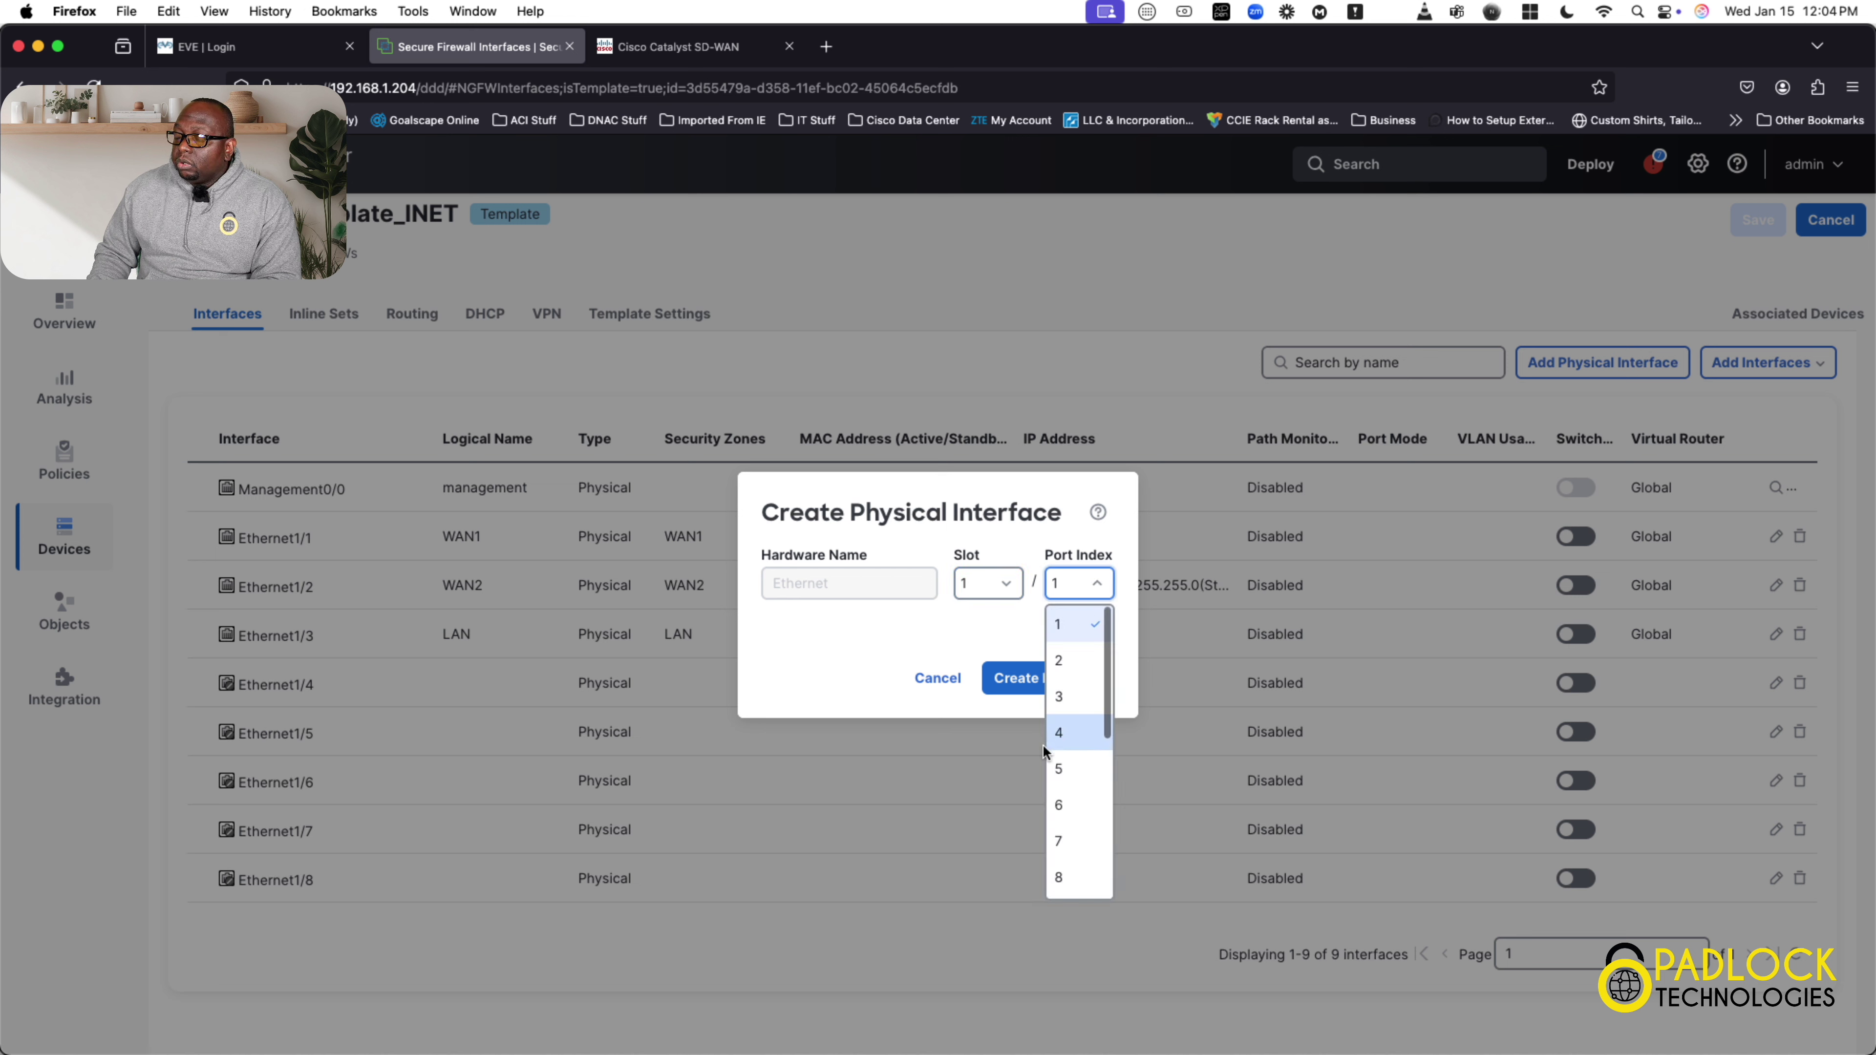
{"action": "scroll", "coordinate": [1054, 789], "scroll_direction": "down", "scroll_amount": 1}
{"action": "scroll", "coordinate": [1054, 789], "scroll_direction": "down", "scroll_amount": 3}
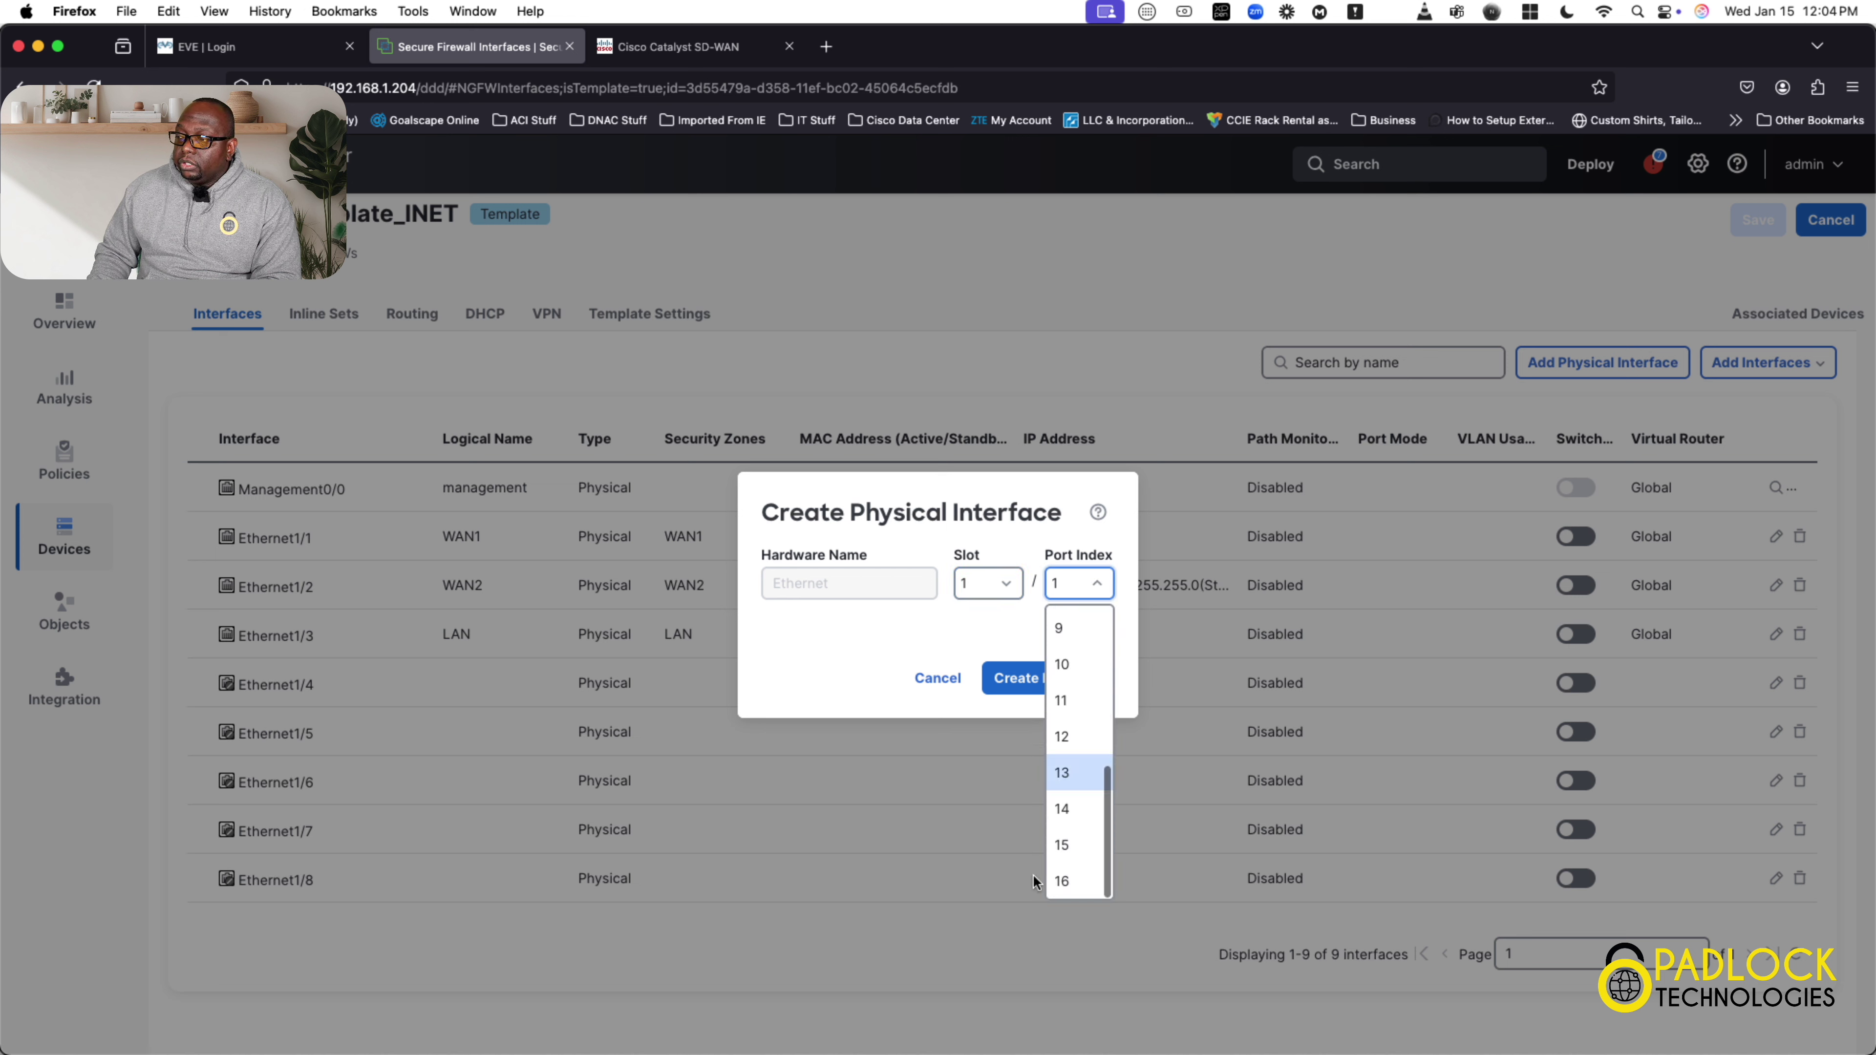
{"action": "left_click", "coordinate": [887, 658]}
{"action": "left_click", "coordinate": [930, 682]}
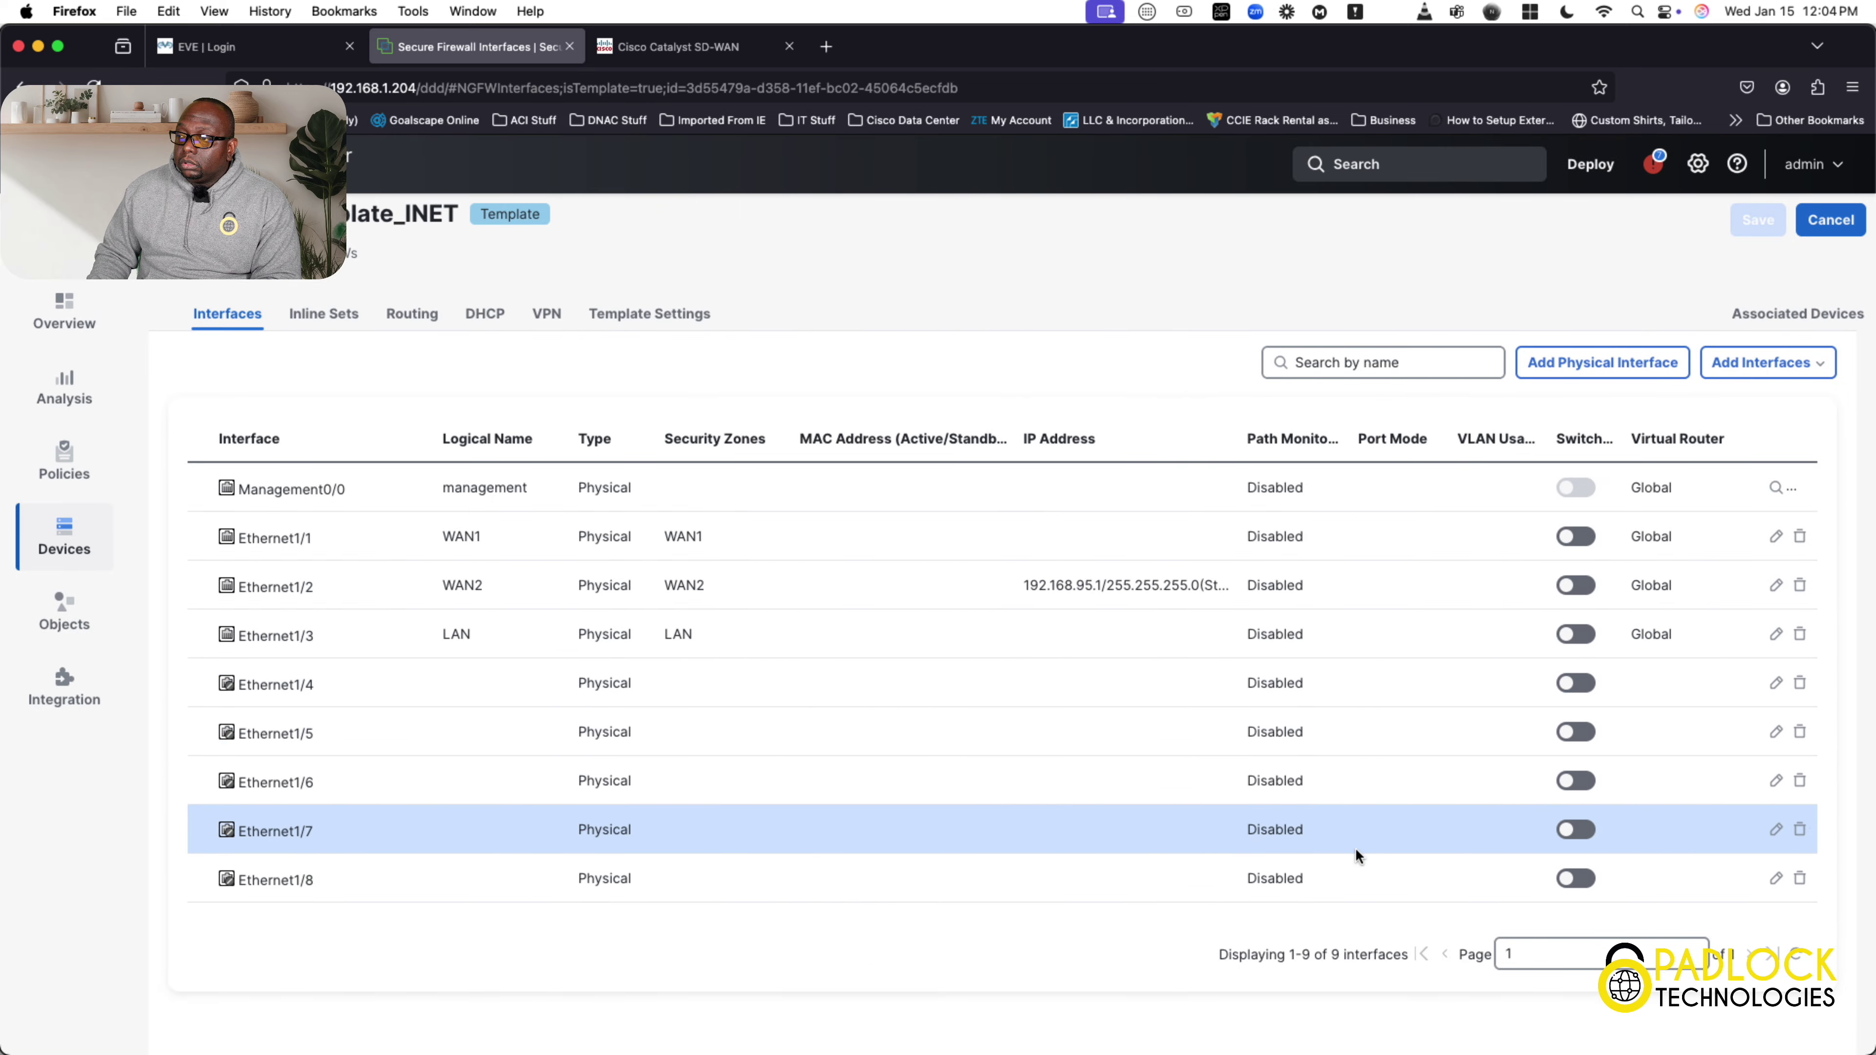
Step: Return to the device model mapping in the template settings
{"action": "left_click", "coordinate": [687, 313]}
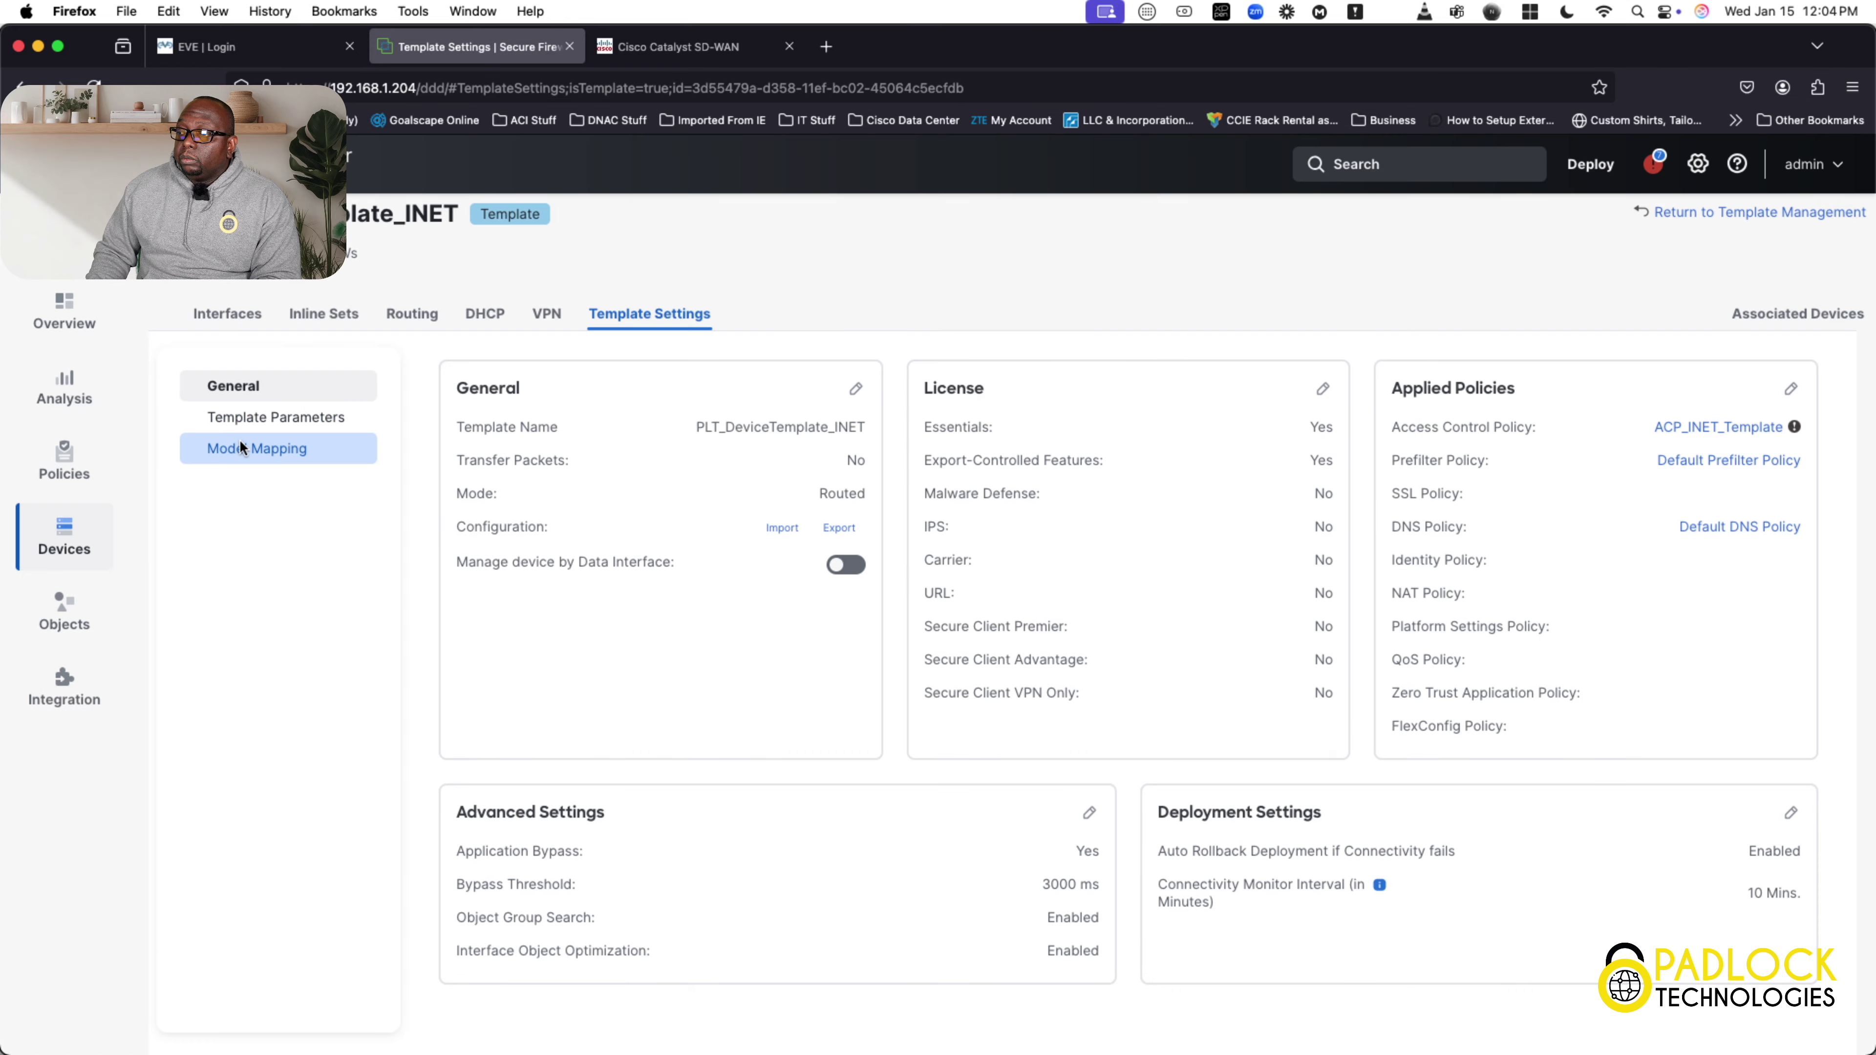
{"action": "left_click", "coordinate": [265, 449]}
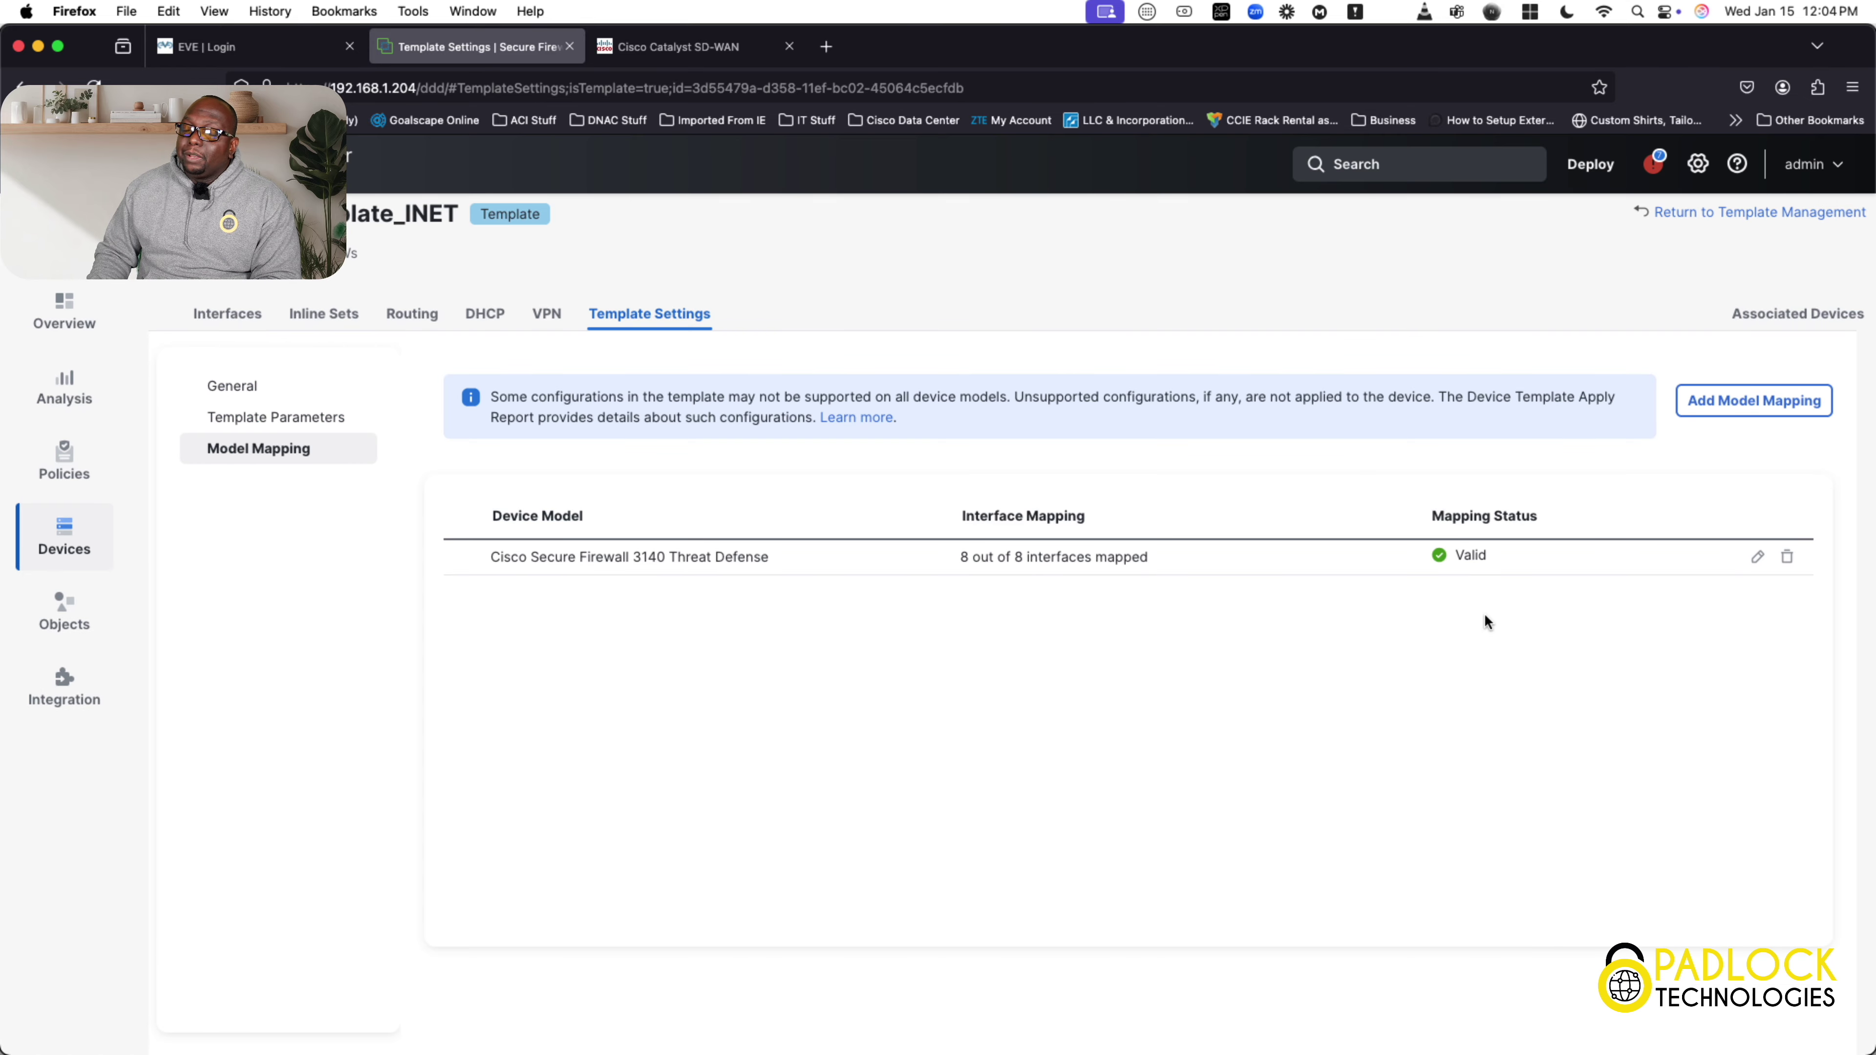
Step: Review the interface mapping of the Cisco Secure Firewall 3140 Threat Defense model and leave it without saving changes
{"action": "left_click", "coordinate": [1754, 563]}
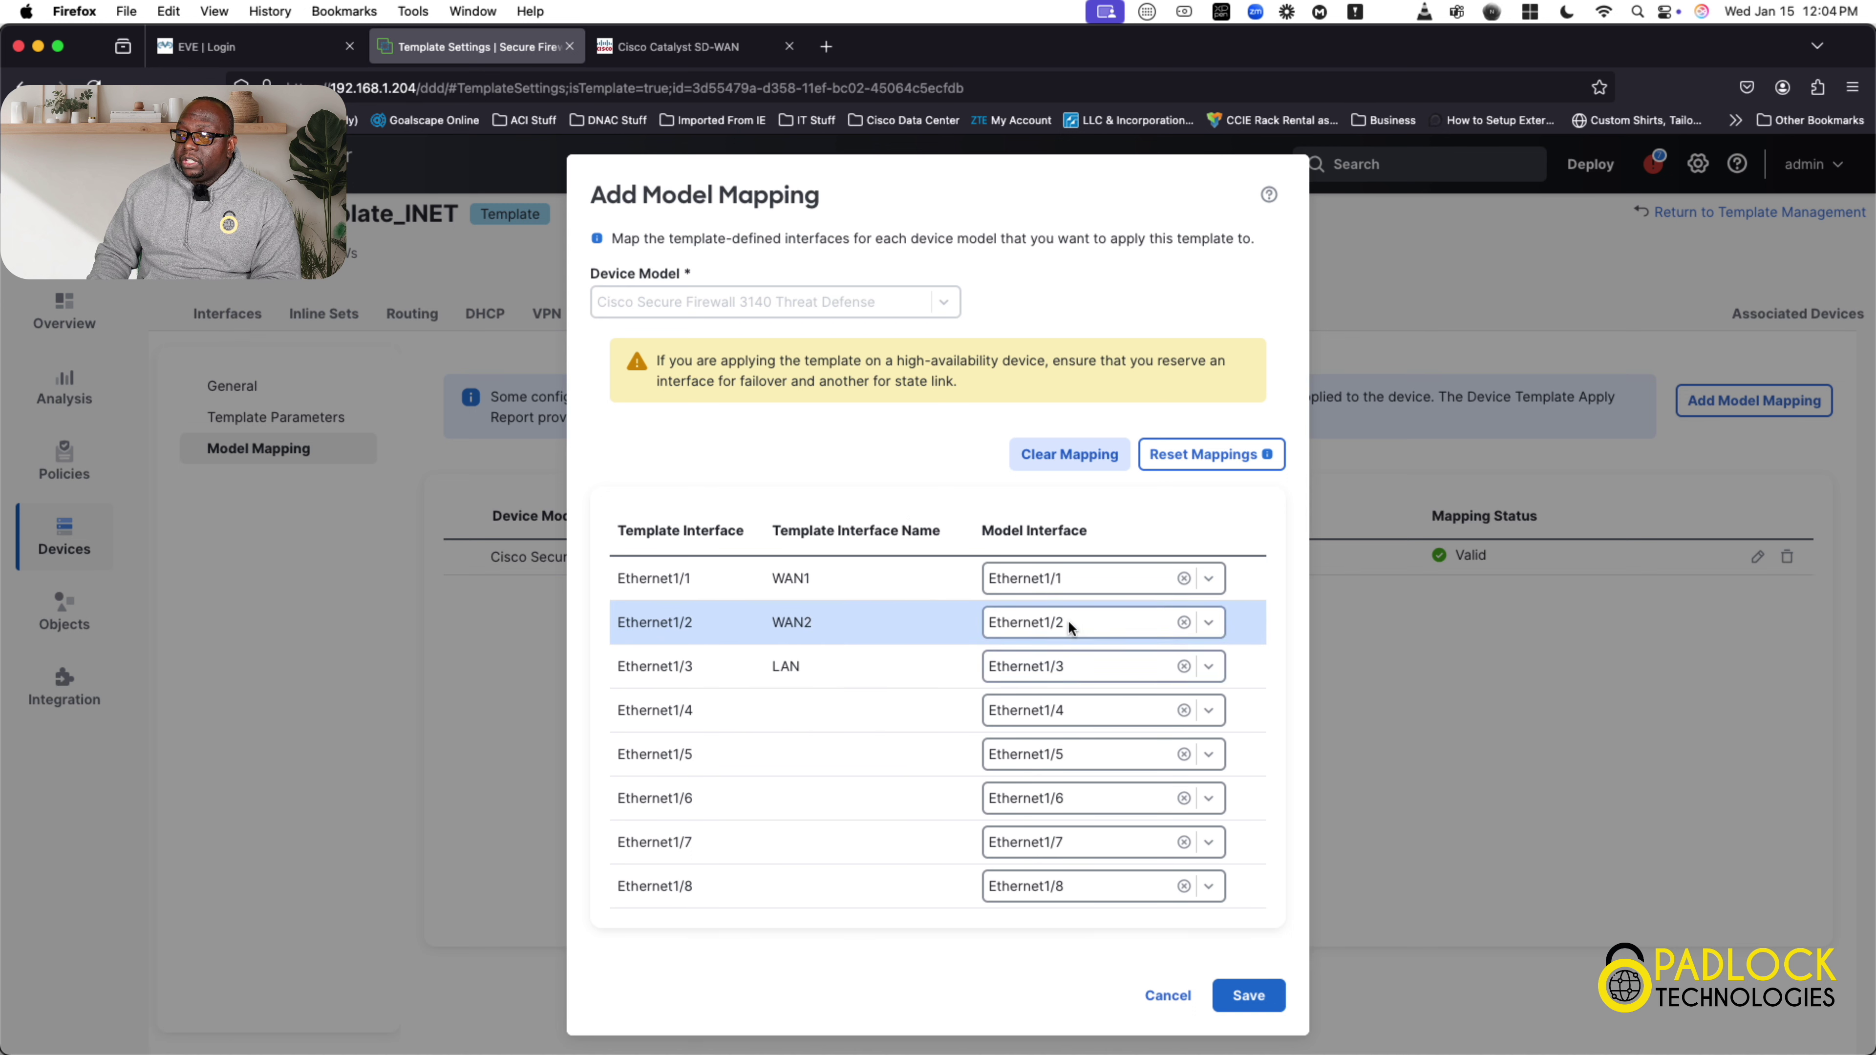
{"action": "left_click", "coordinate": [1160, 997]}
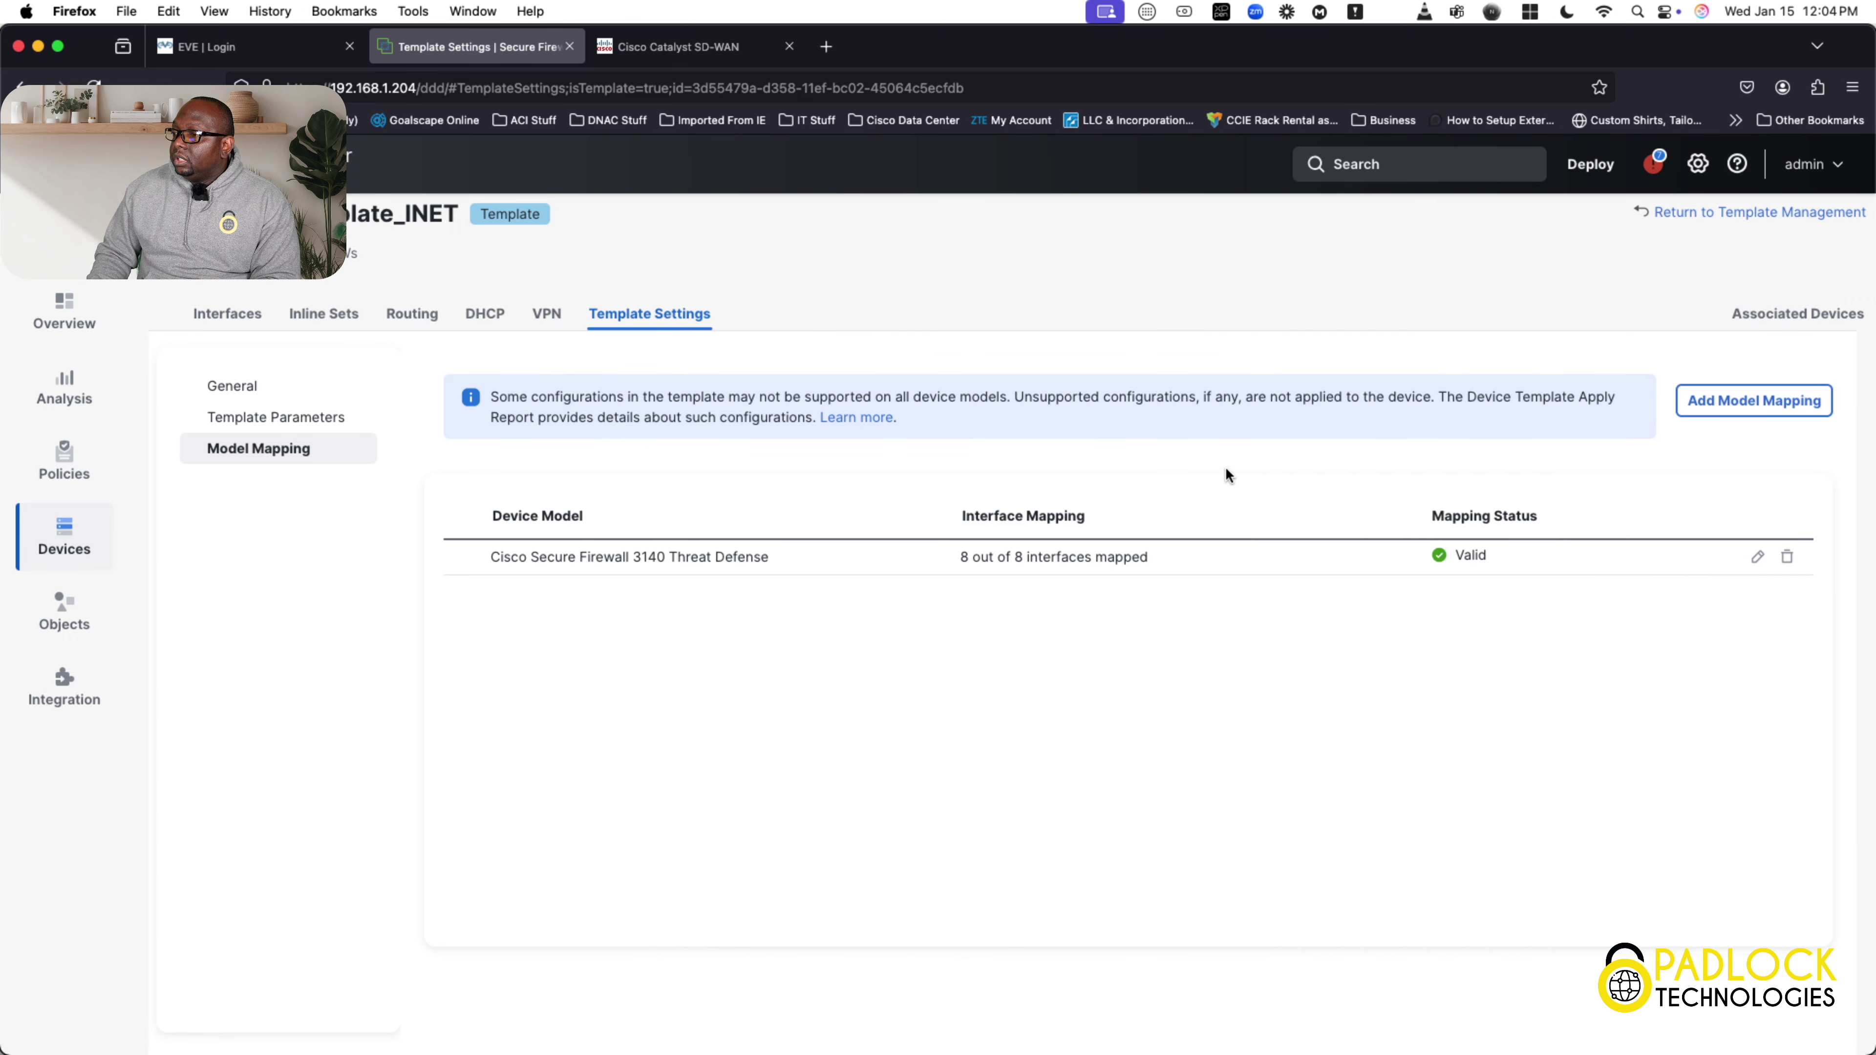
Step: Return to the template's interfaces and check which additional interface types can be added, without creating one
{"action": "left_click", "coordinate": [252, 313]}
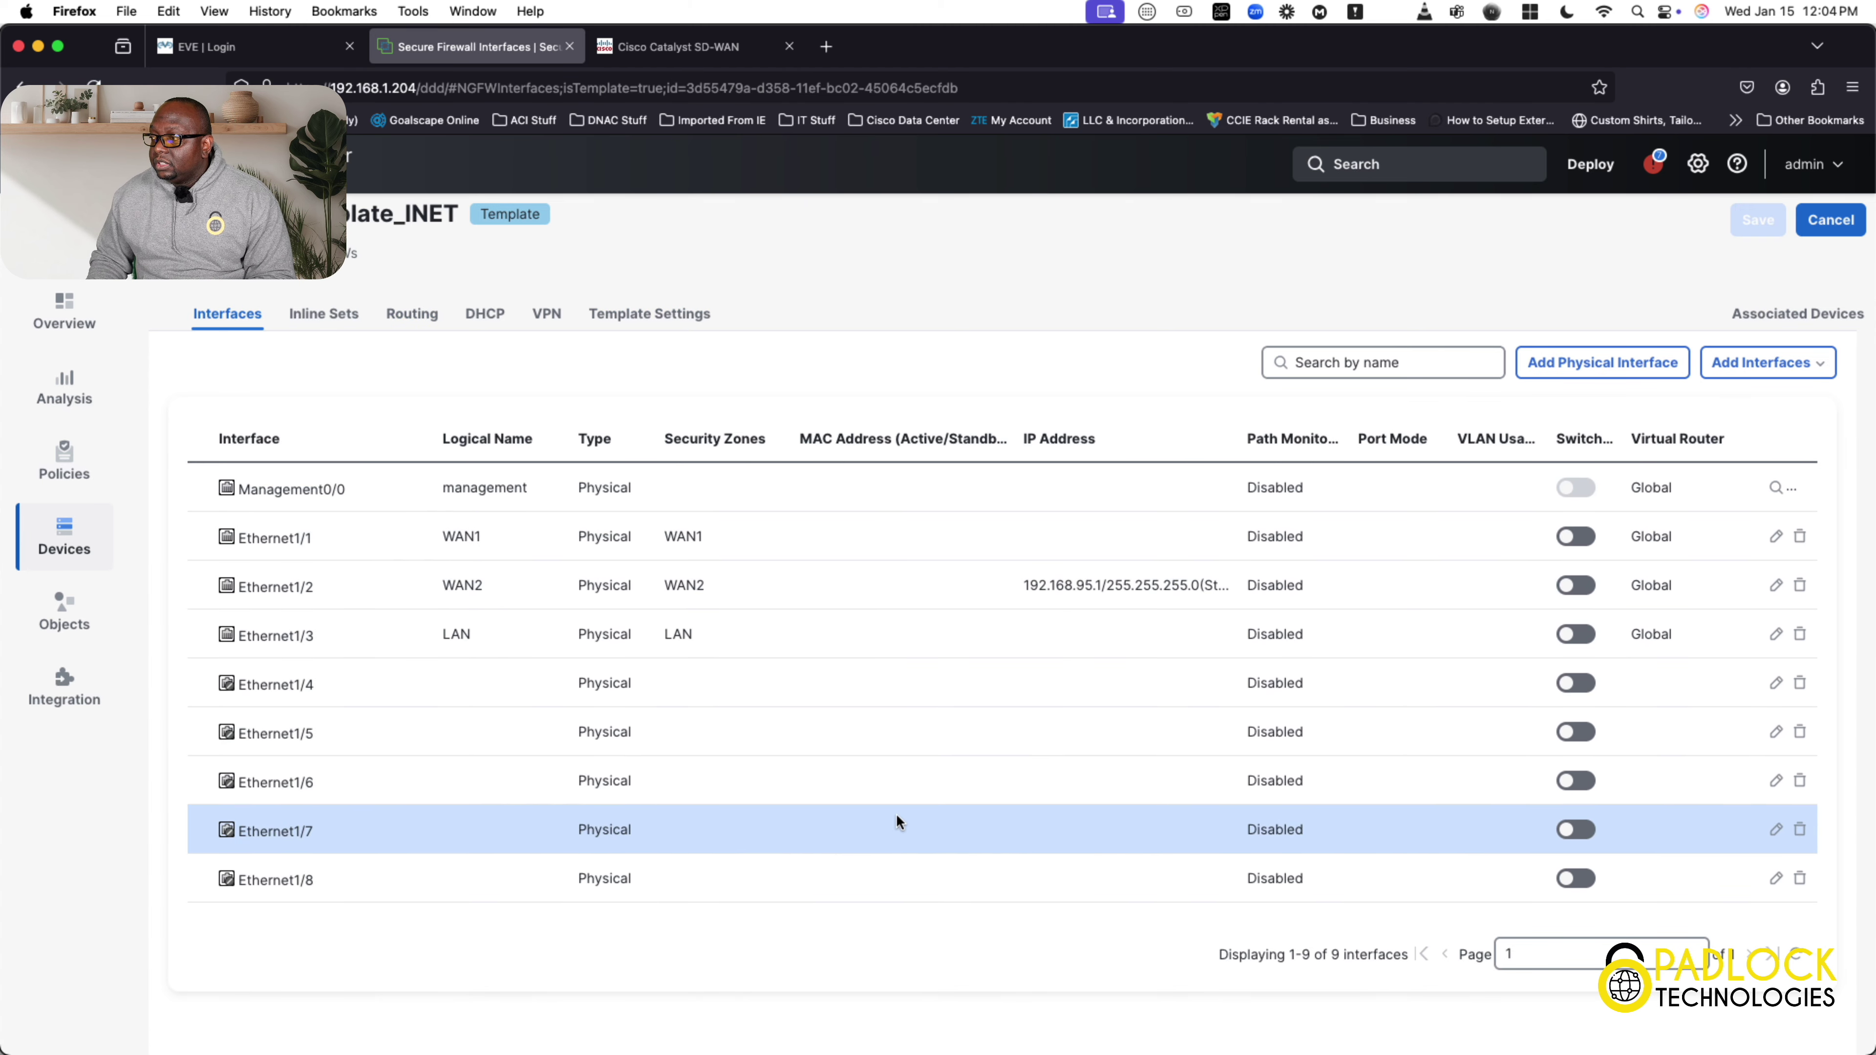
{"action": "left_click", "coordinate": [1814, 373]}
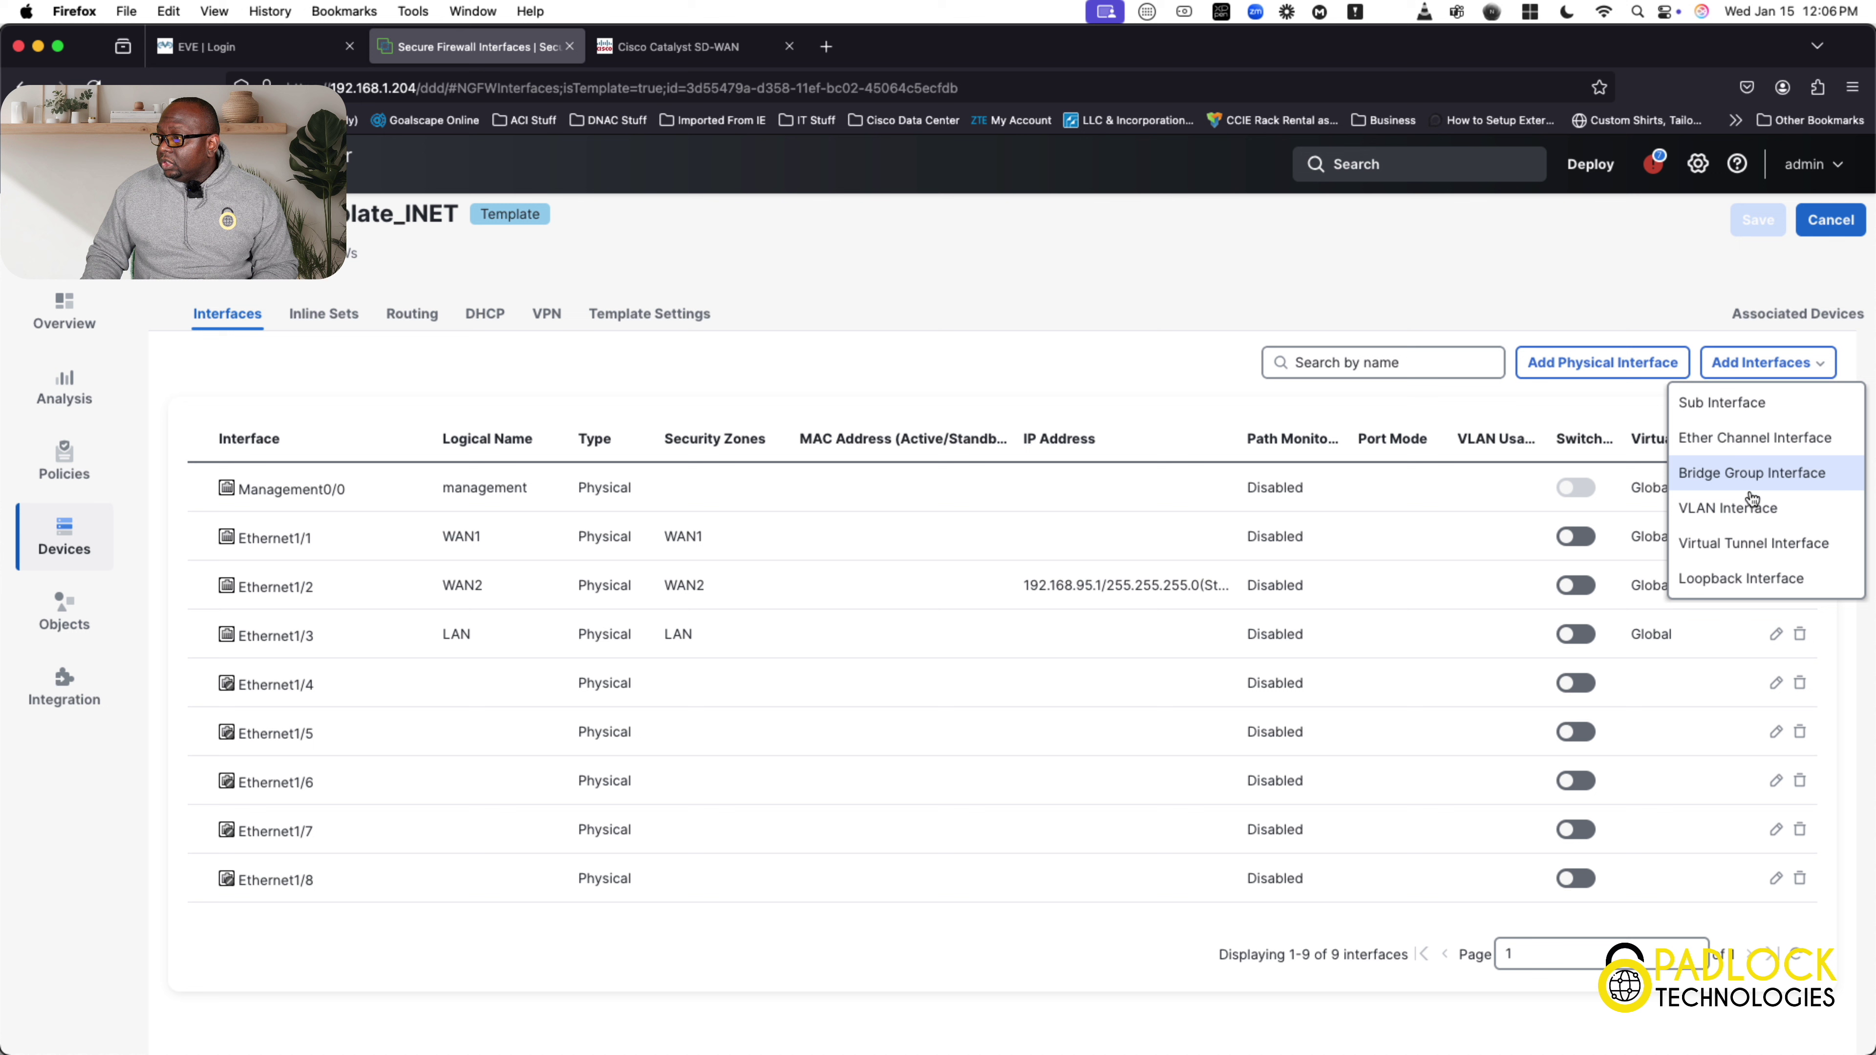
{"action": "triple_click", "coordinate": [1045, 318]}
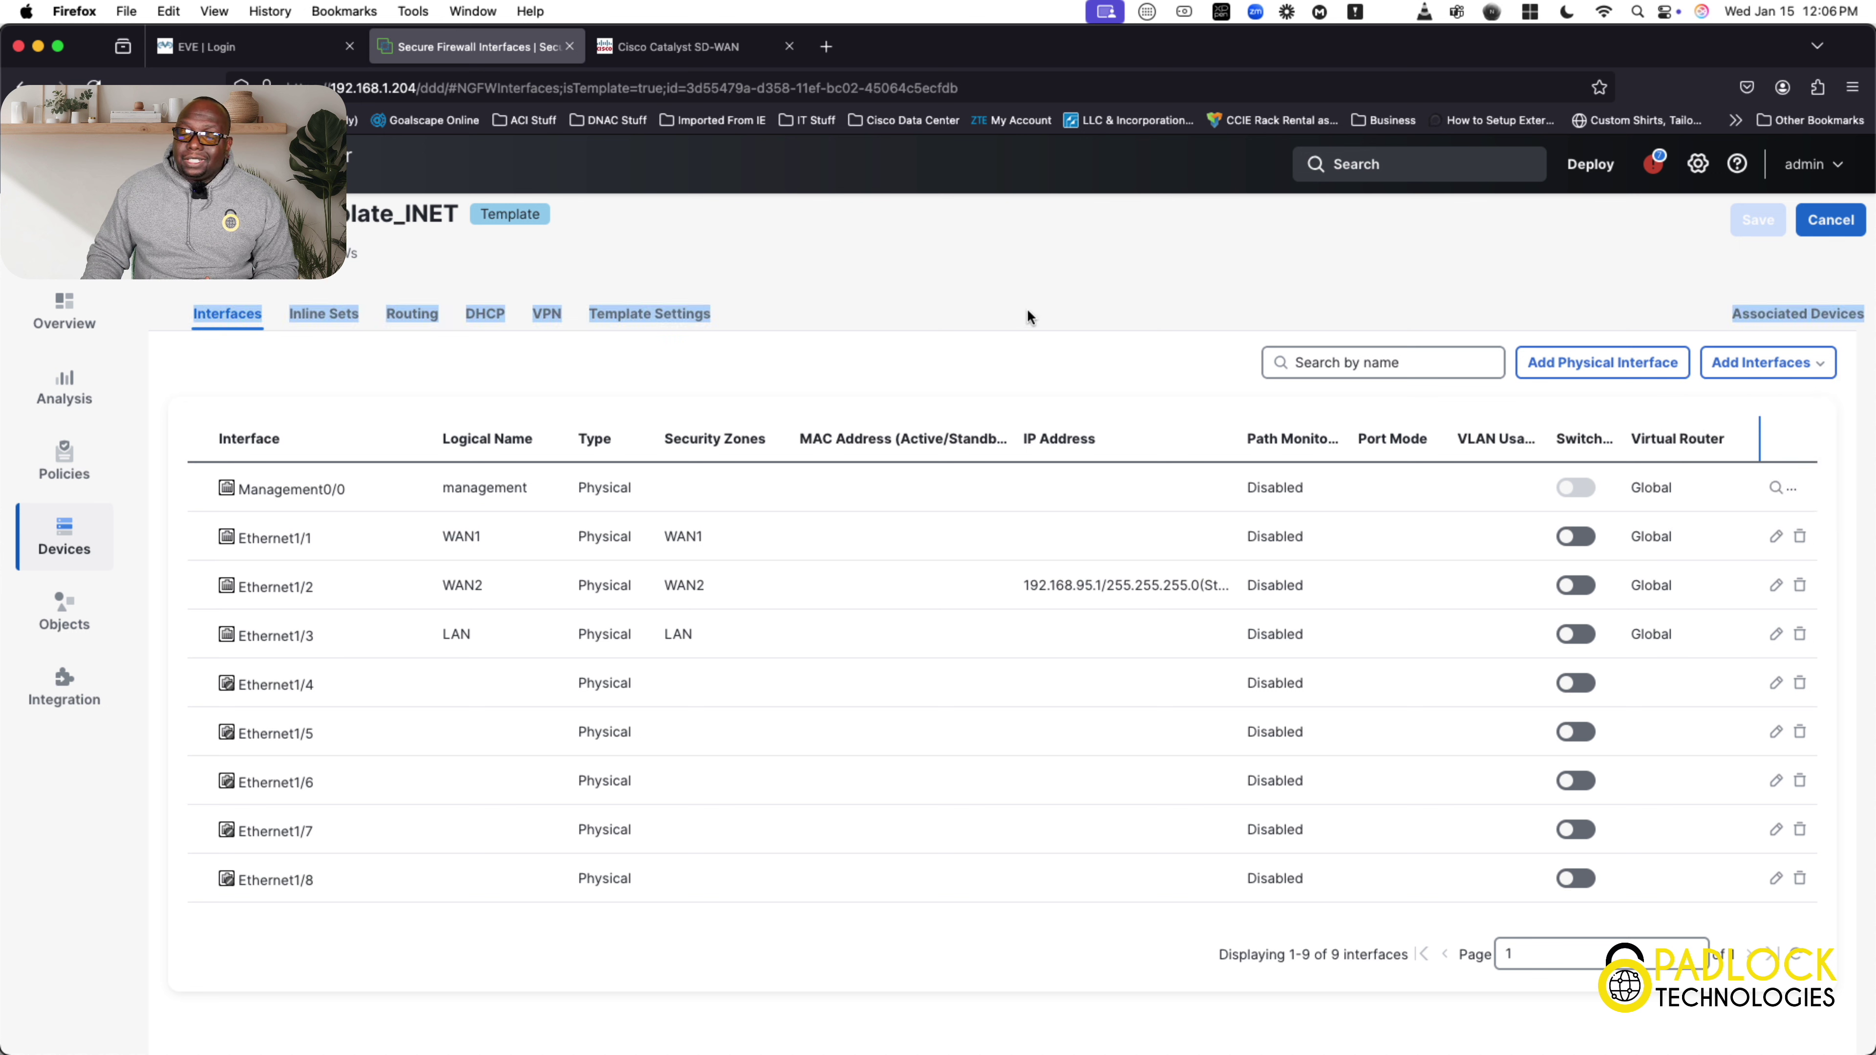
{"action": "left_click", "coordinate": [1022, 314]}
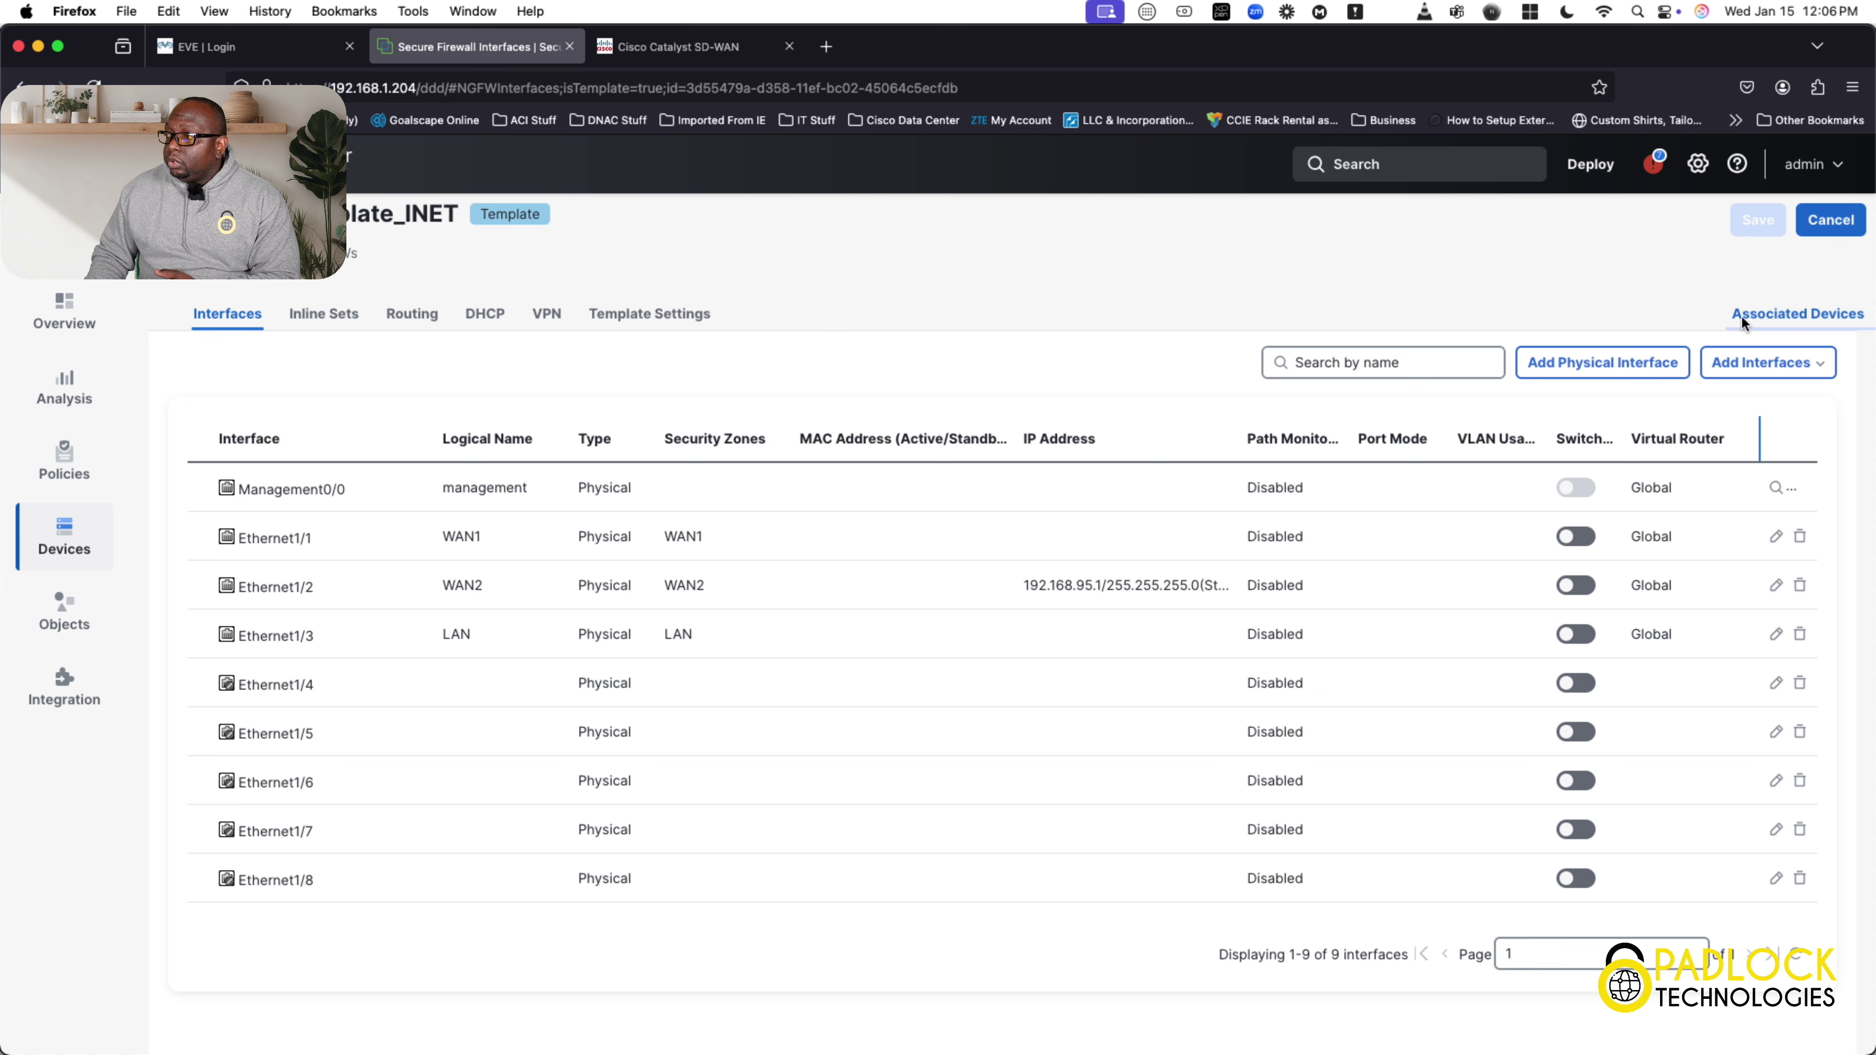
Step: Open the template's associated devices and check which devices the template can be applied to, cancelling without applying it
{"action": "left_click", "coordinate": [1779, 325]}
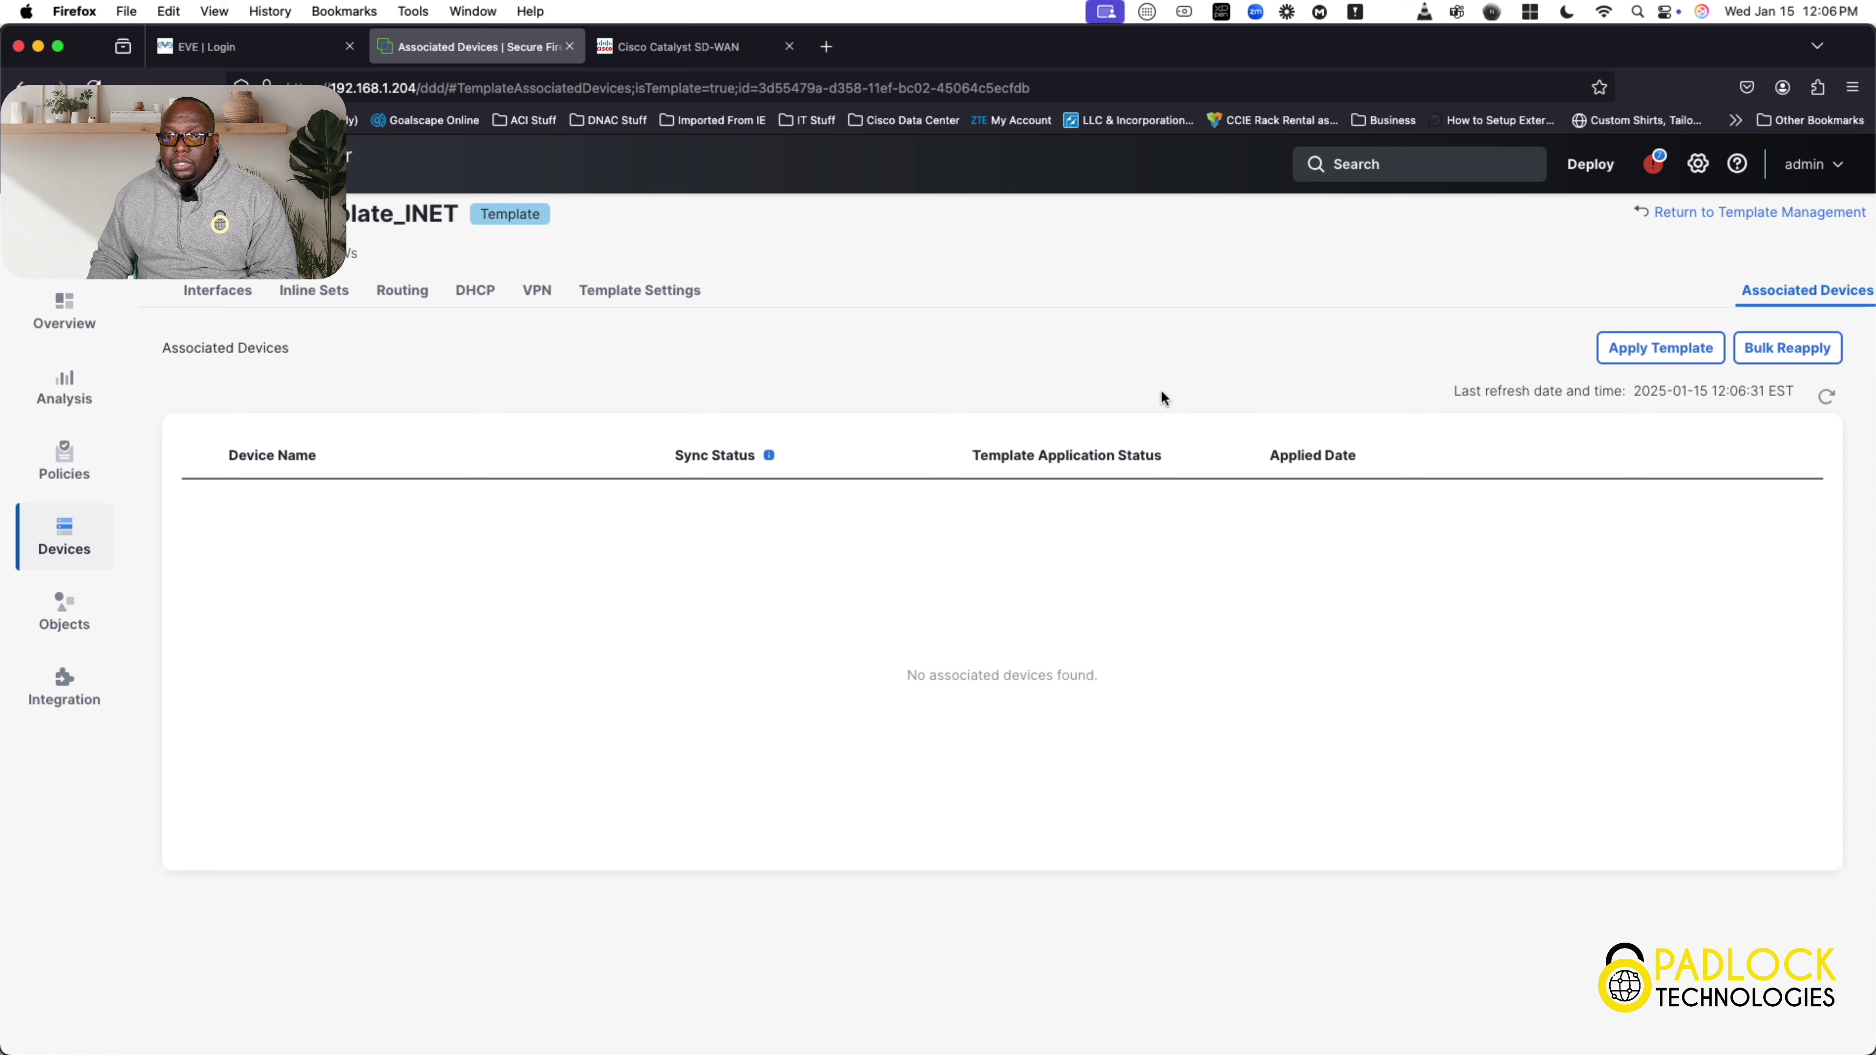
{"action": "left_click", "coordinate": [1669, 363]}
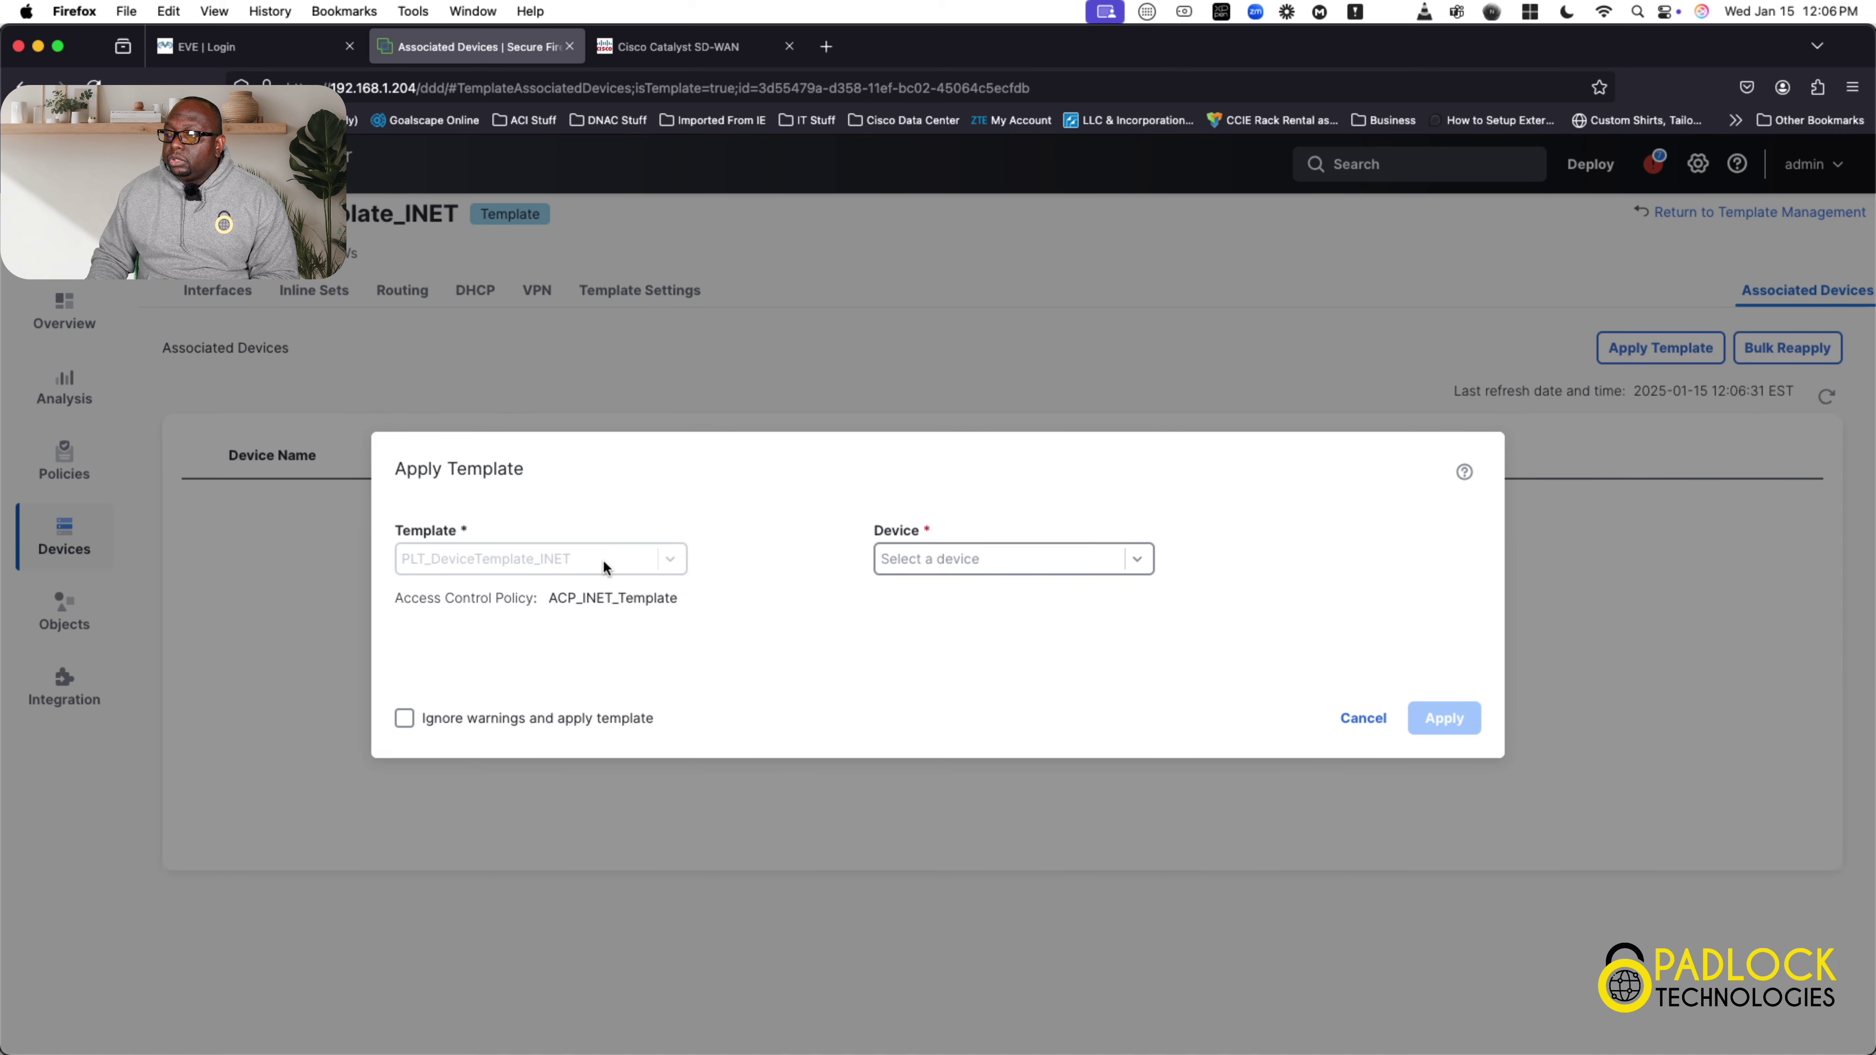
{"action": "left_click", "coordinate": [1143, 560]}
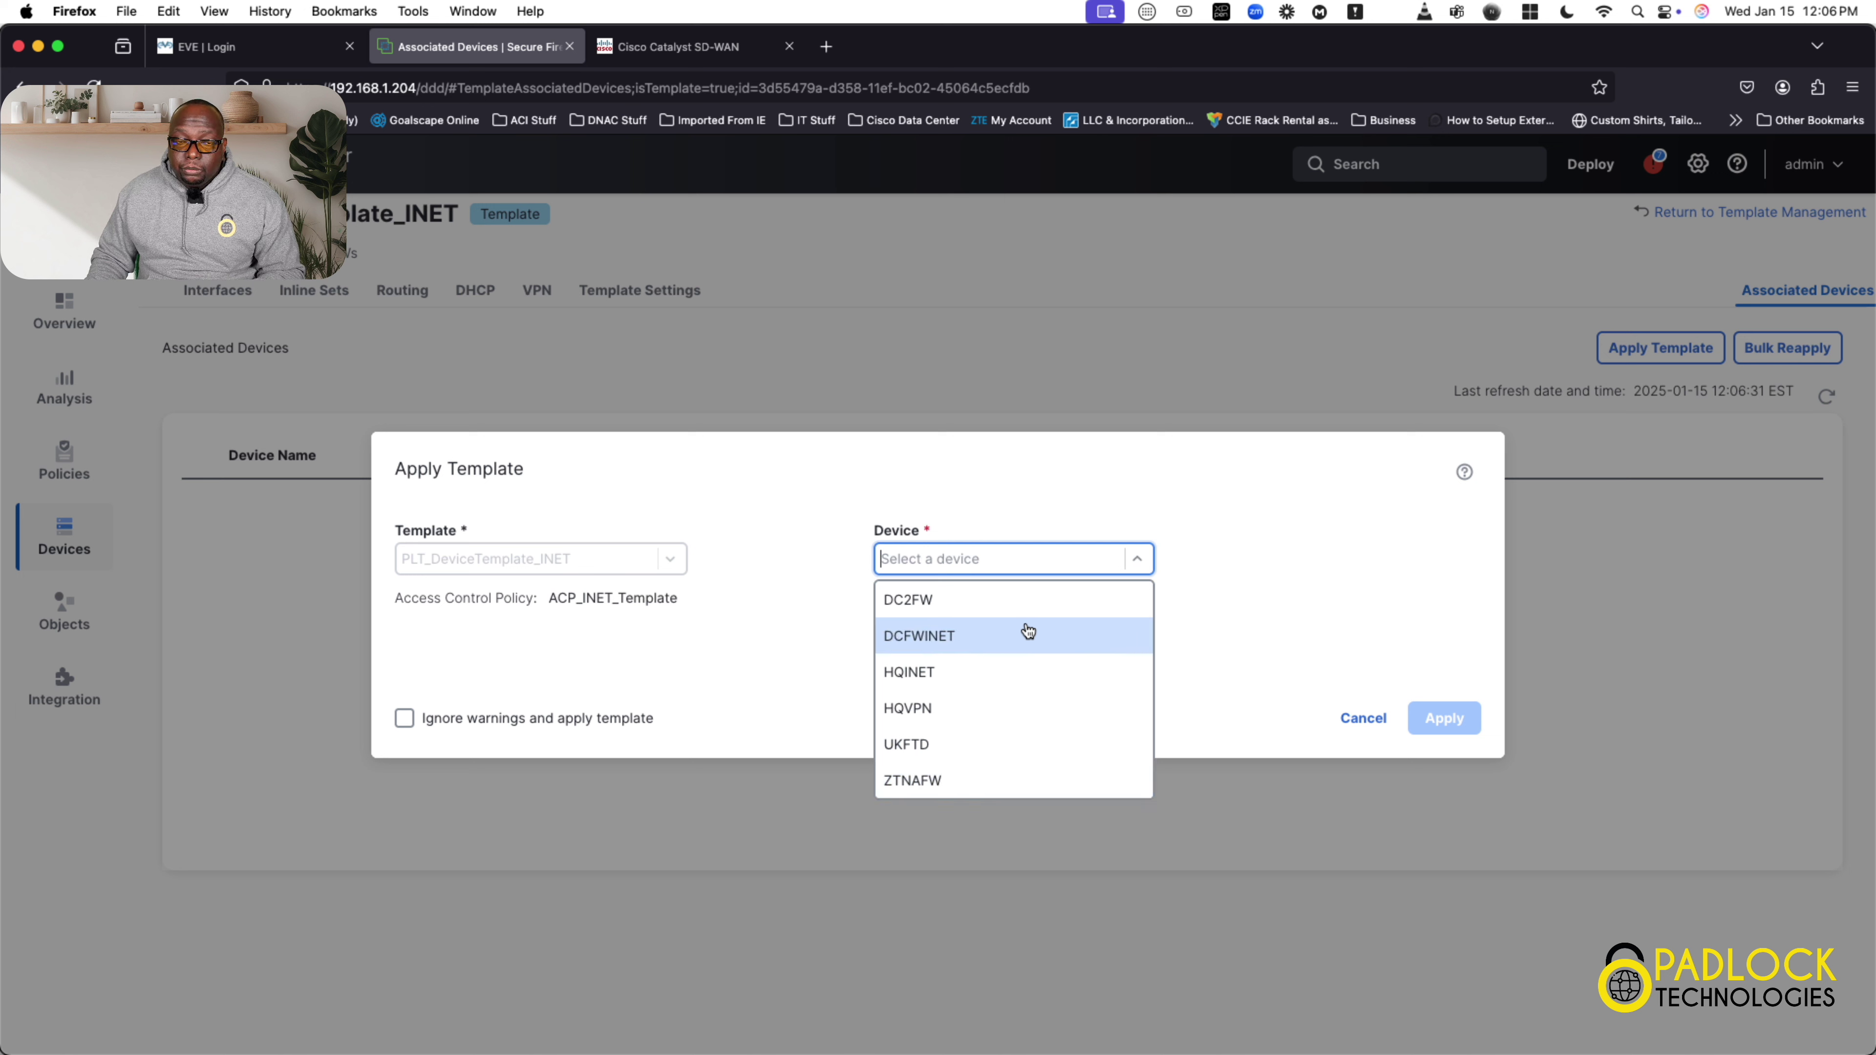
{"action": "left_click", "coordinate": [1208, 595]}
{"action": "left_click", "coordinate": [1365, 722]}
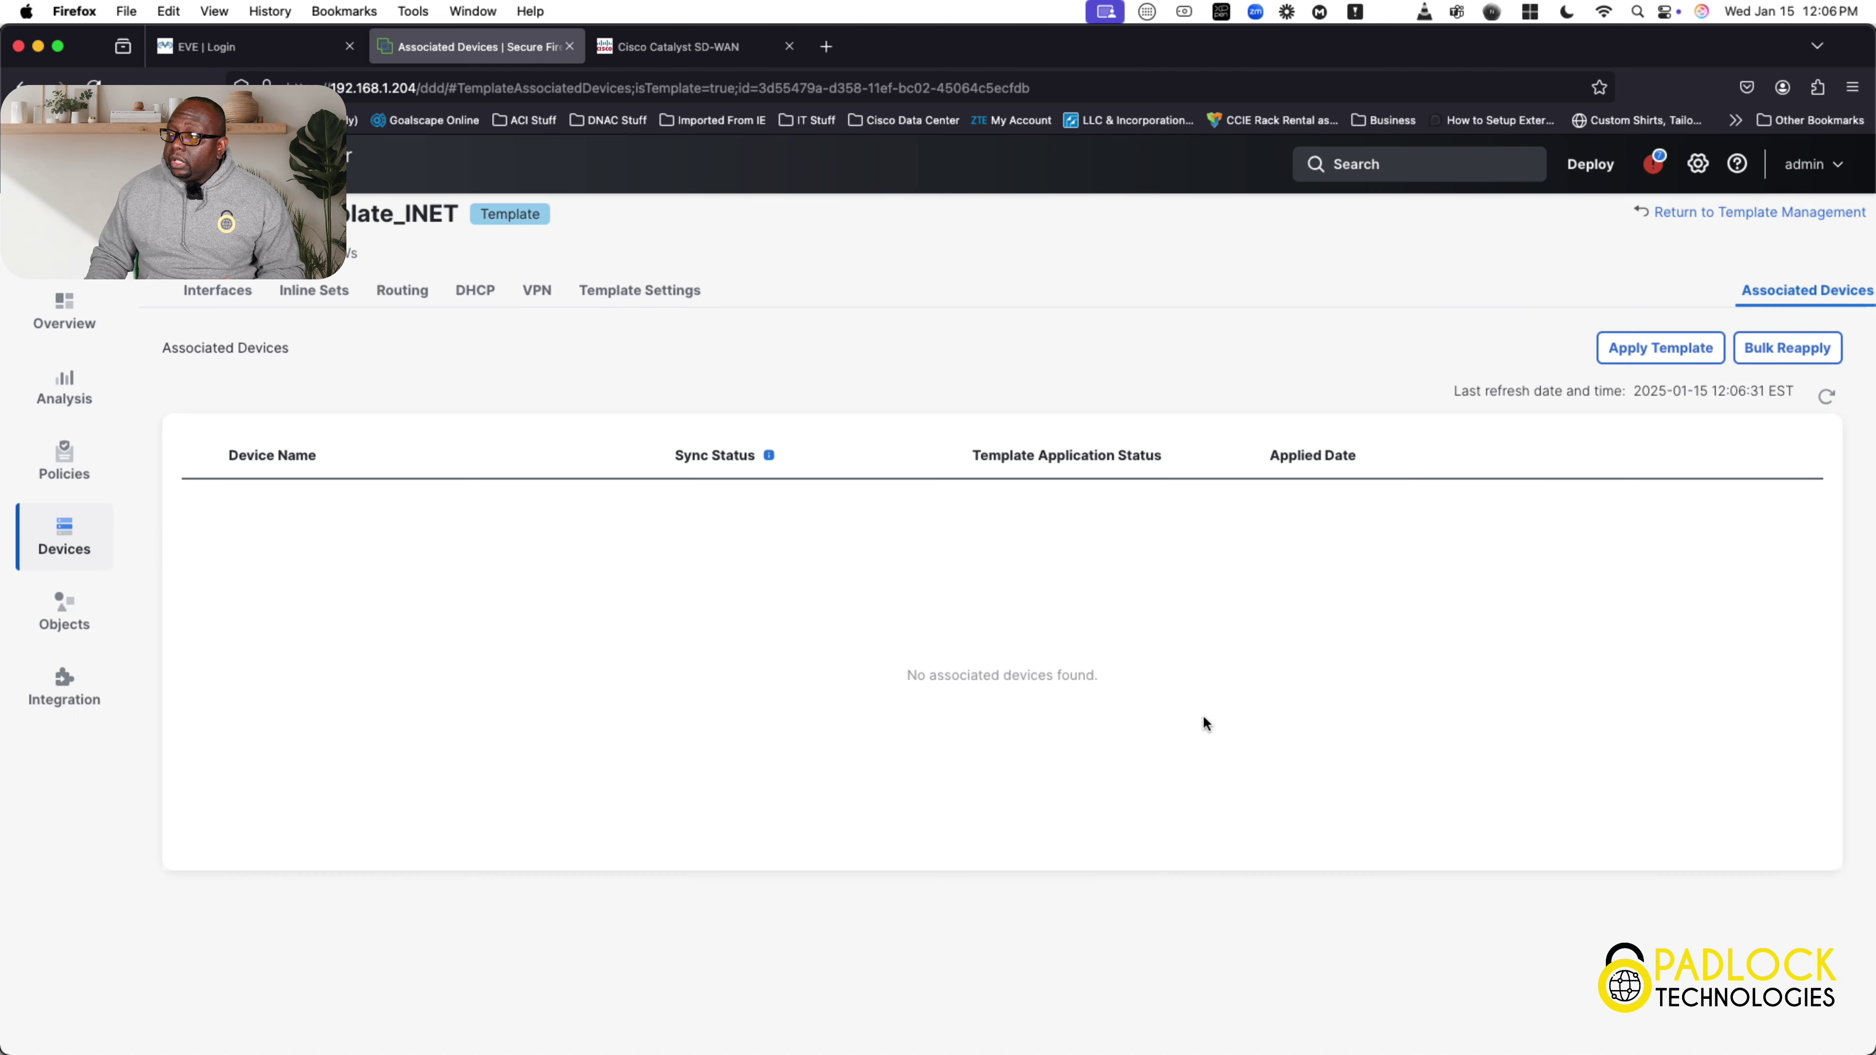